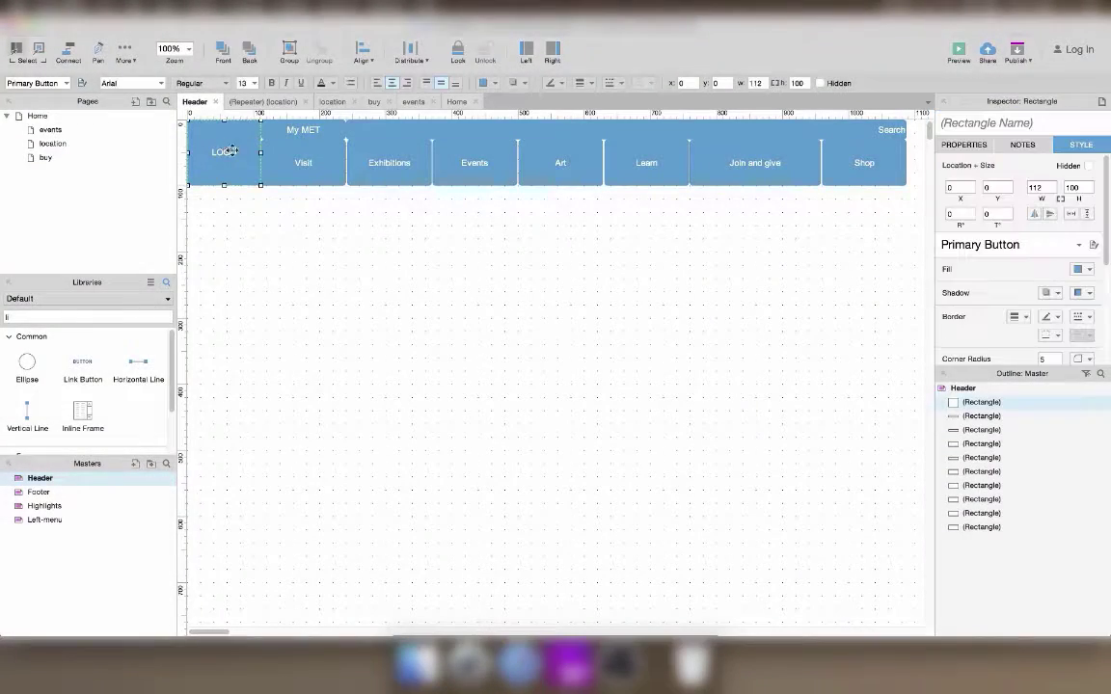
Link the header's LOGO to the Home page.
{"action": "left_click", "coordinate": [963, 144]}
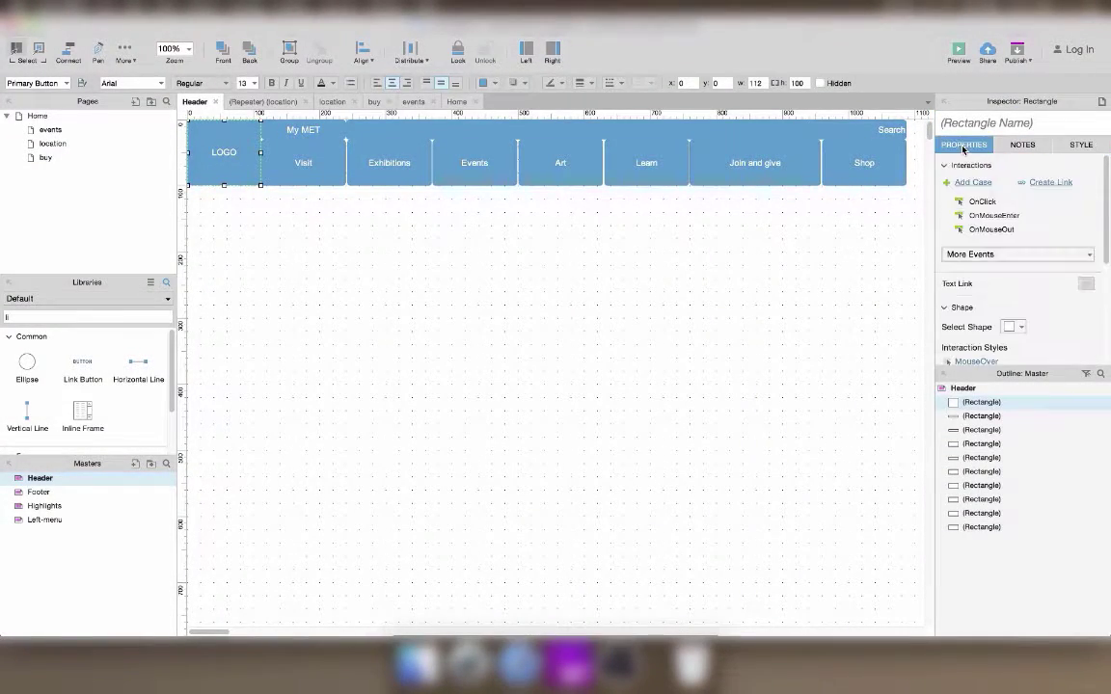
{"action": "left_click", "coordinate": [1055, 184]}
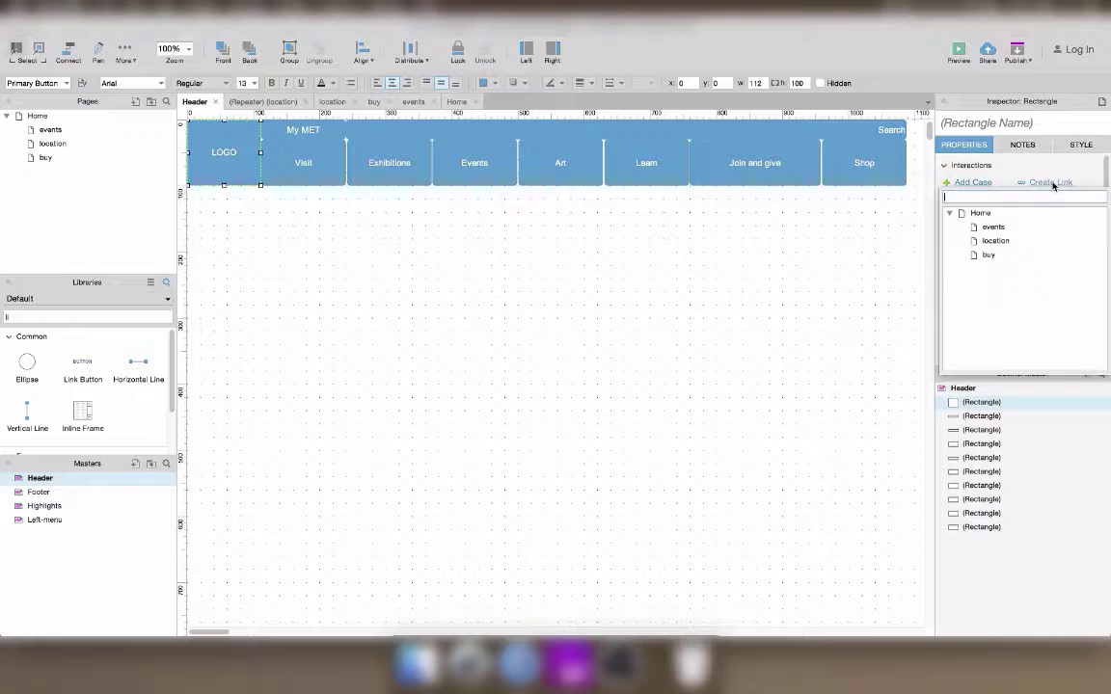
{"action": "left_click", "coordinate": [982, 213]}
Link the header's Events button to the events page.
{"action": "left_click", "coordinate": [325, 166]}
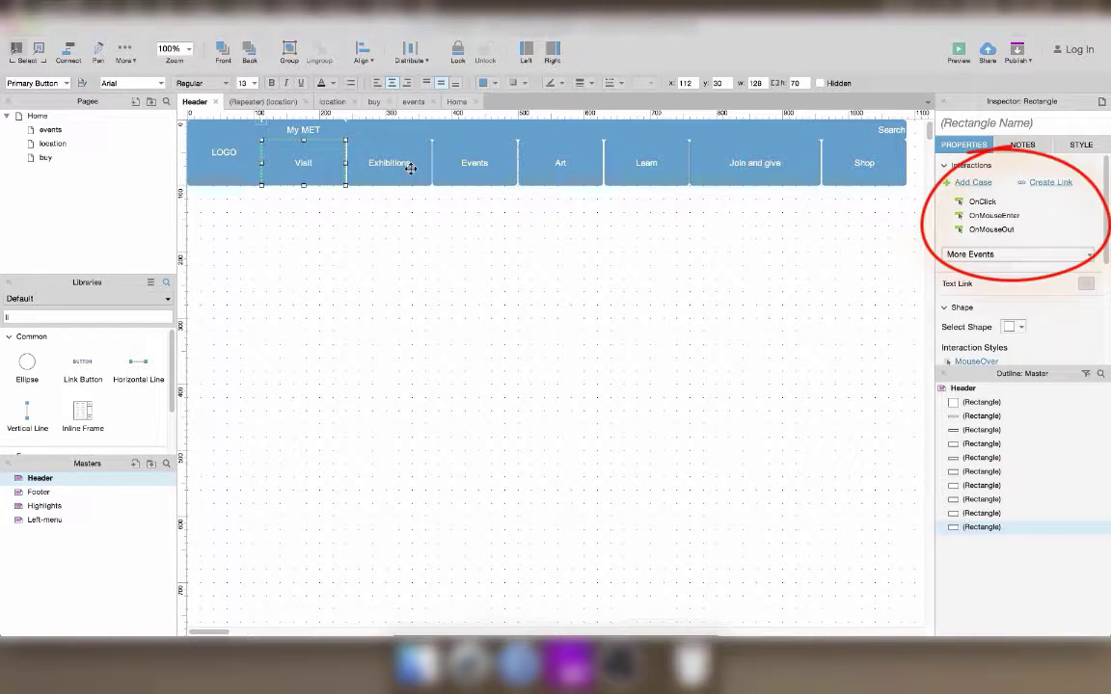
{"action": "left_click", "coordinate": [484, 166]}
{"action": "left_click", "coordinate": [1050, 182]}
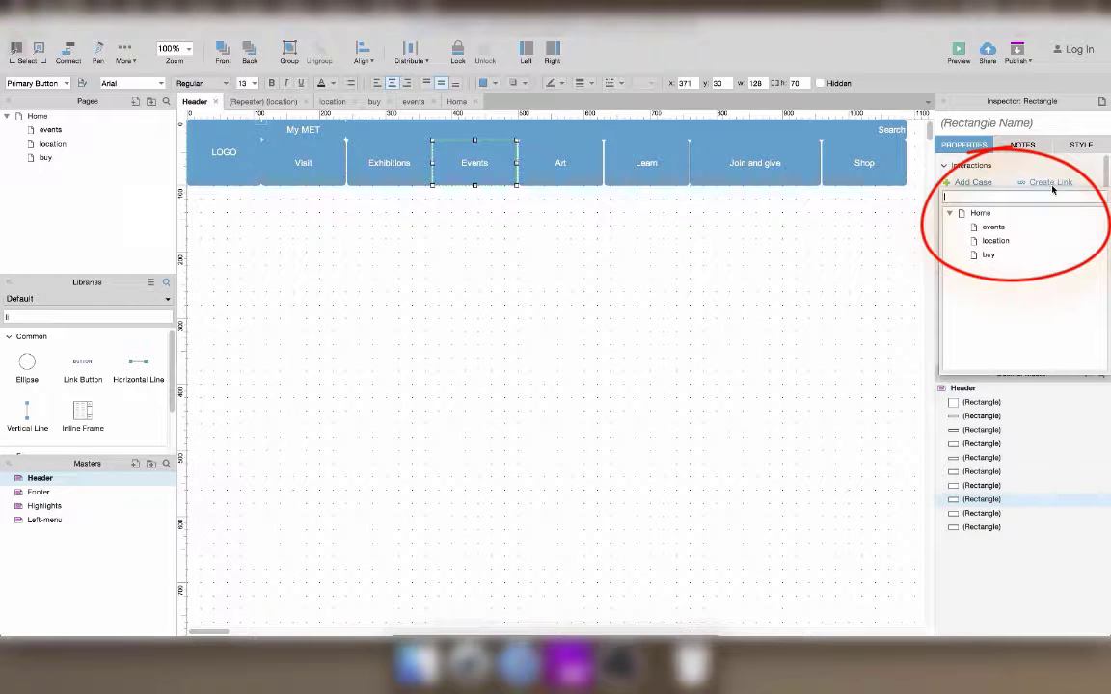
{"action": "left_click", "coordinate": [993, 227]}
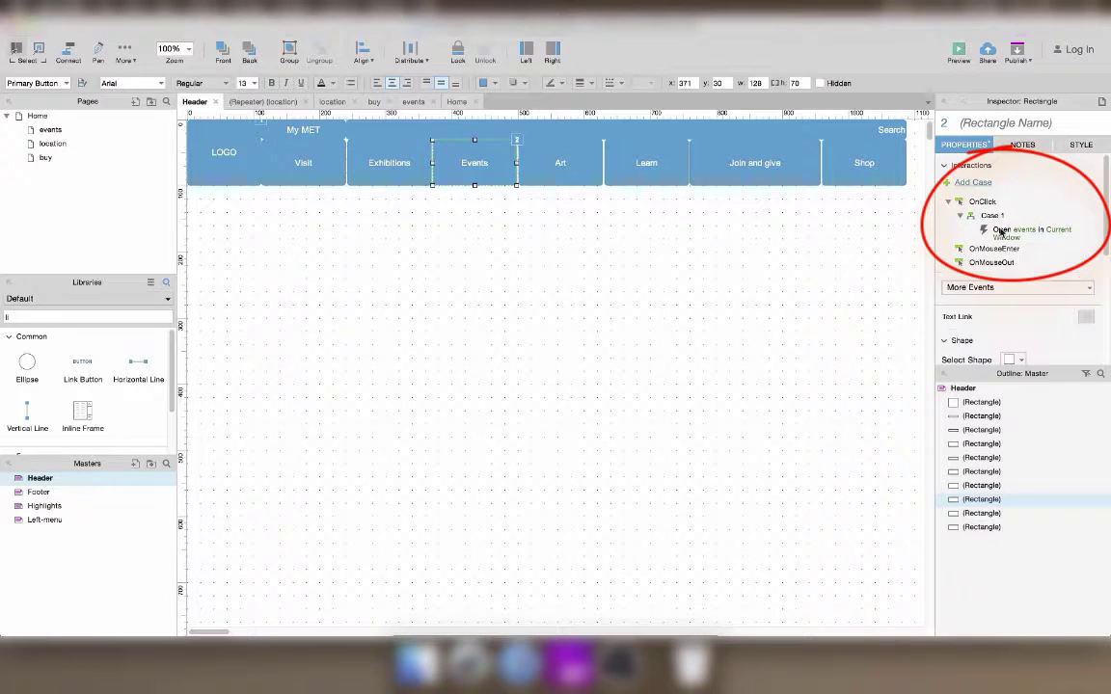
Select the Visit button and bring up its page list, then dismiss it without linking.
{"action": "left_click", "coordinate": [314, 167]}
{"action": "left_click", "coordinate": [1053, 182]}
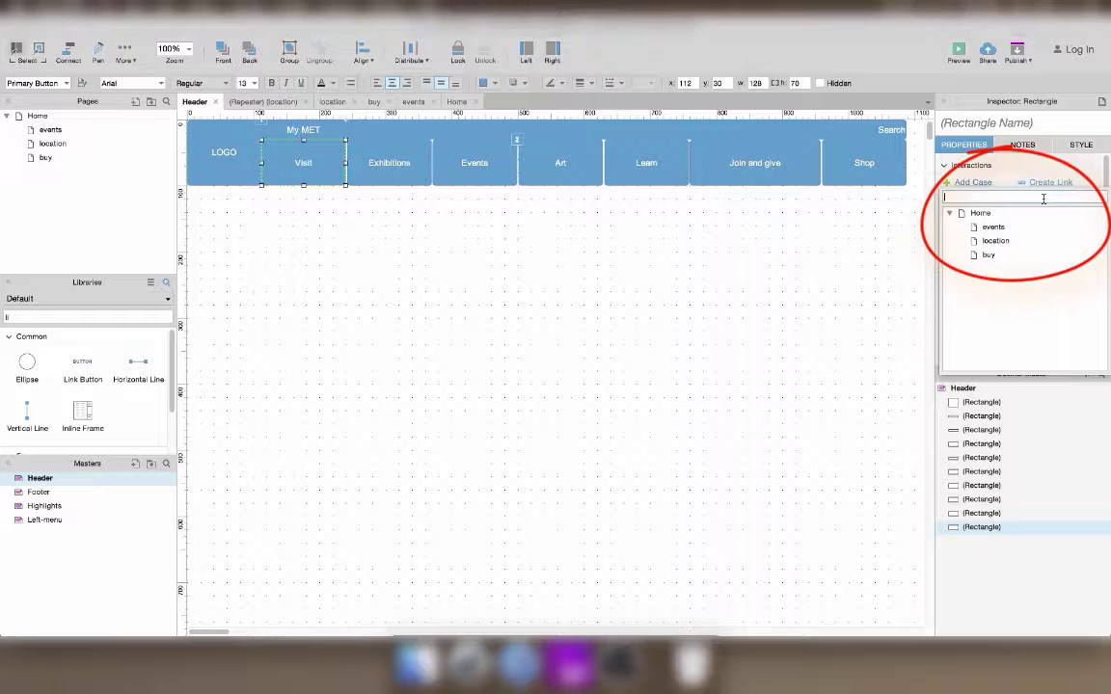
{"action": "left_click", "coordinate": [703, 344]}
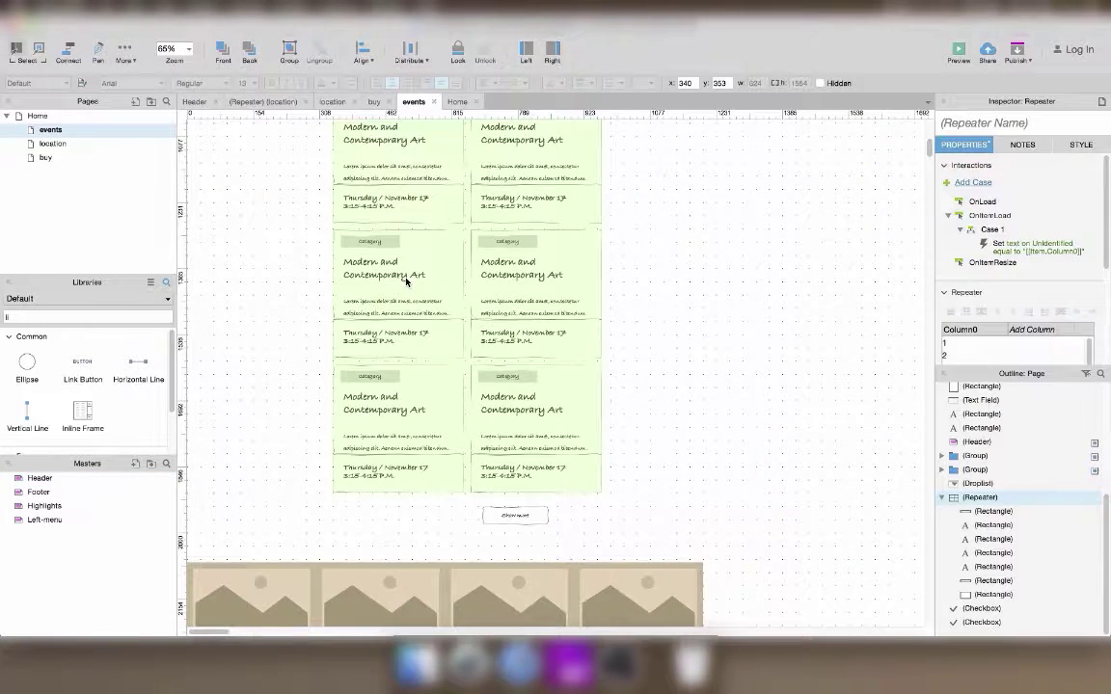
On the Home page, link the Buy tickets button to a page from the link list.
{"action": "left_click", "coordinate": [35, 115]}
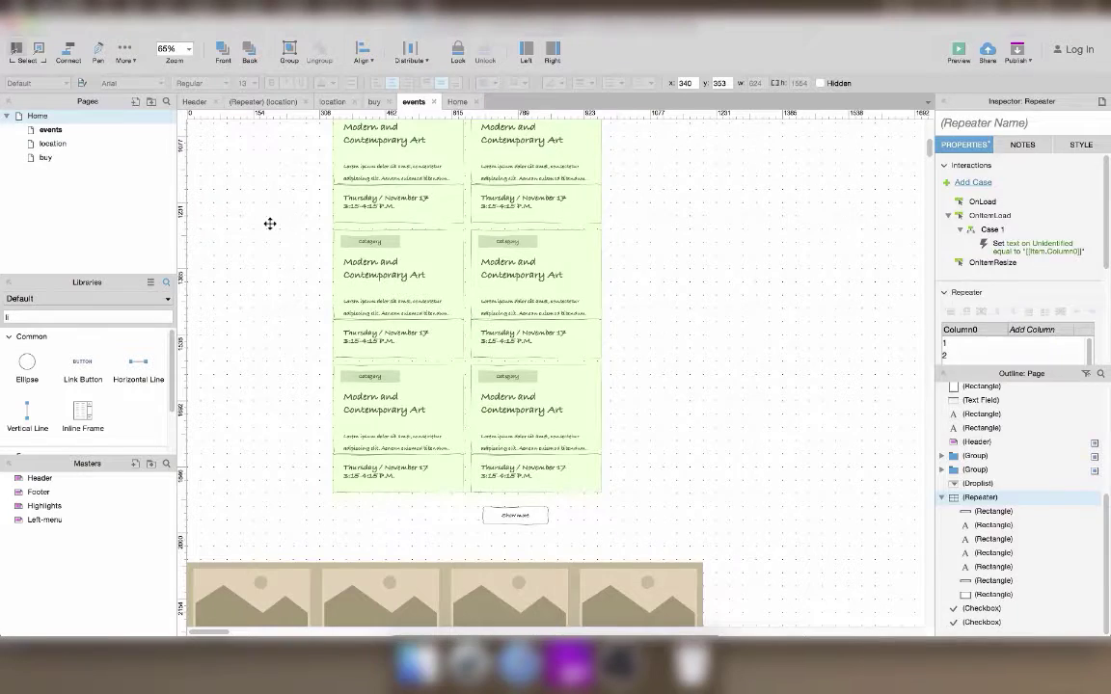
{"action": "scroll", "coordinate": [243, 199], "scroll_direction": "down", "scroll_amount": 1}
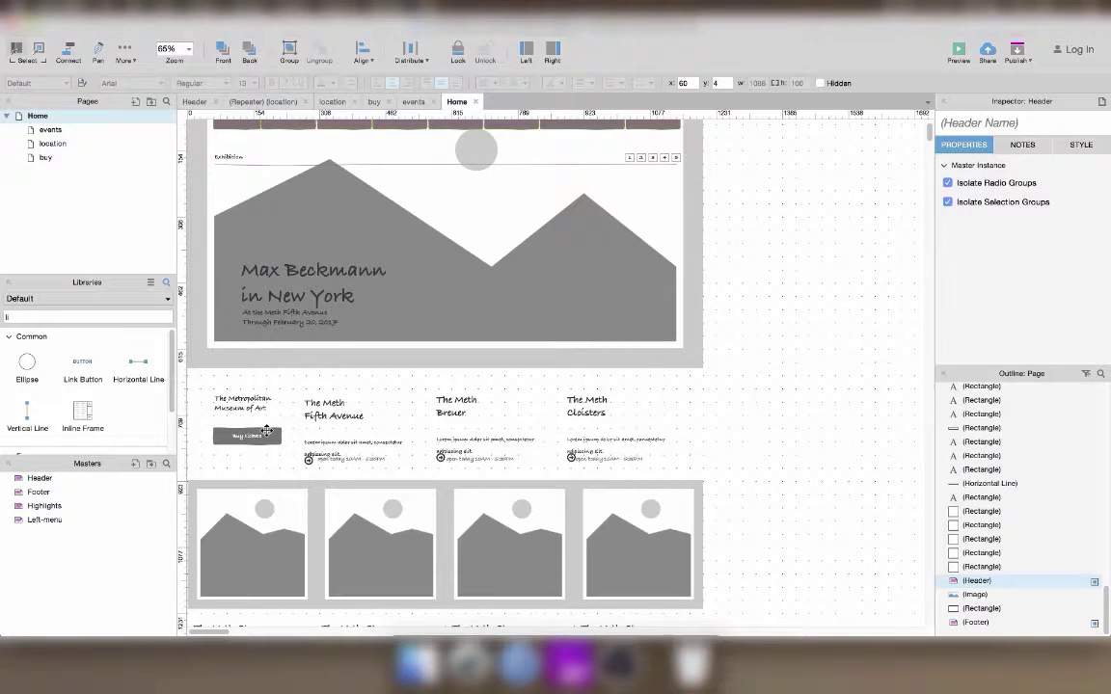
{"action": "left_click", "coordinate": [268, 431]}
{"action": "left_click", "coordinate": [1052, 184]}
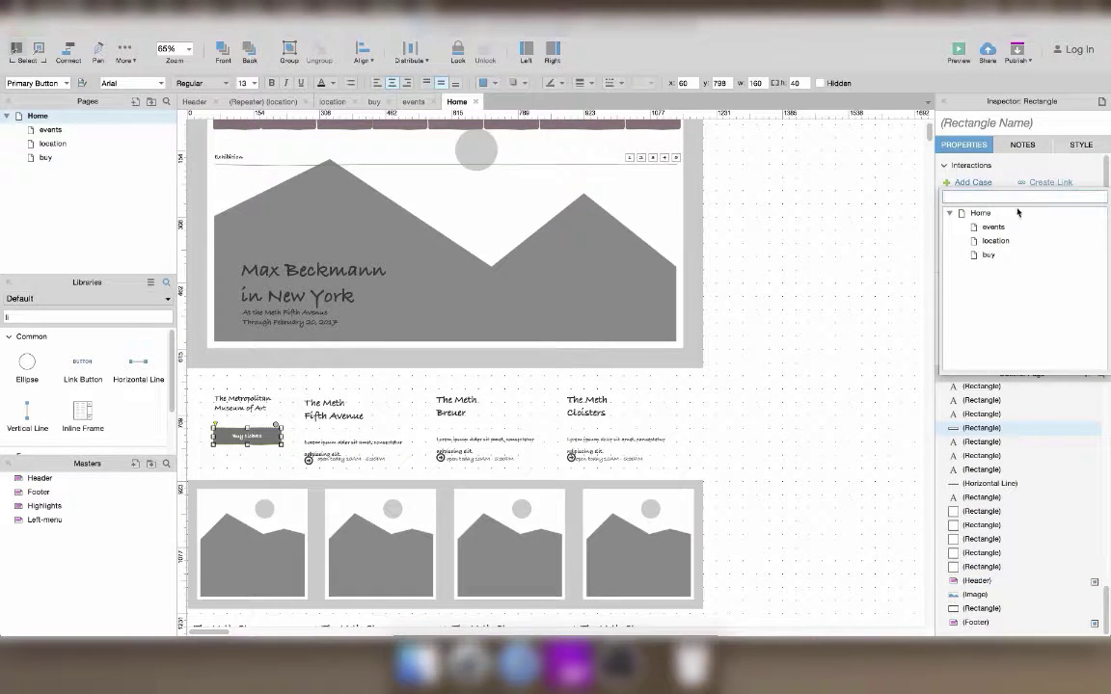
{"action": "left_click", "coordinate": [989, 254]}
{"action": "left_click", "coordinate": [870, 398]}
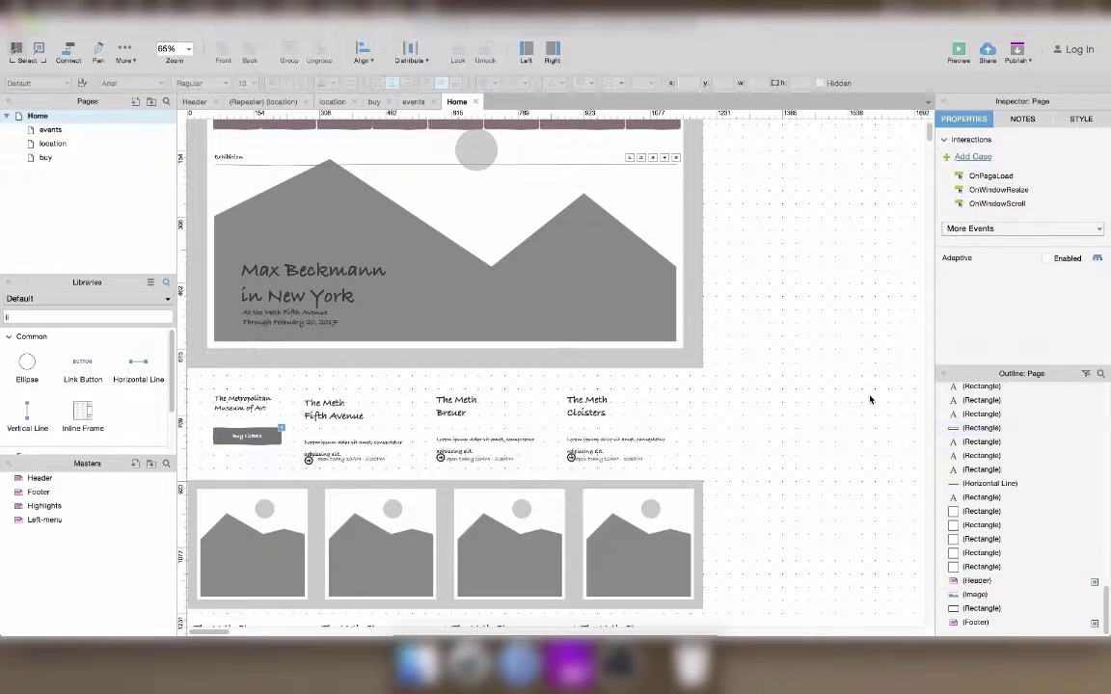
{"action": "left_click", "coordinate": [353, 460]}
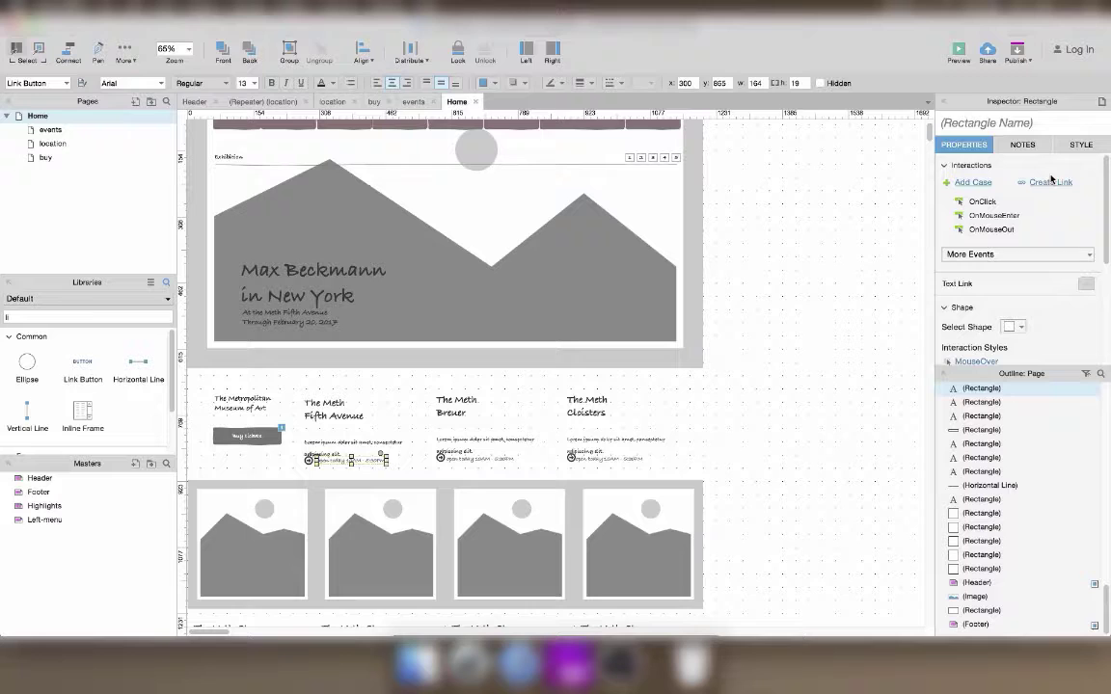
Select the Fifth Avenue title, description and opening-hours widgets and group them.
{"action": "left_click", "coordinate": [869, 410]}
{"action": "left_click_drag", "start_coordinate": [304, 390], "coordinate": [411, 465]}
{"action": "left_click", "coordinate": [756, 436]}
{"action": "left_click", "coordinate": [620, 436]}
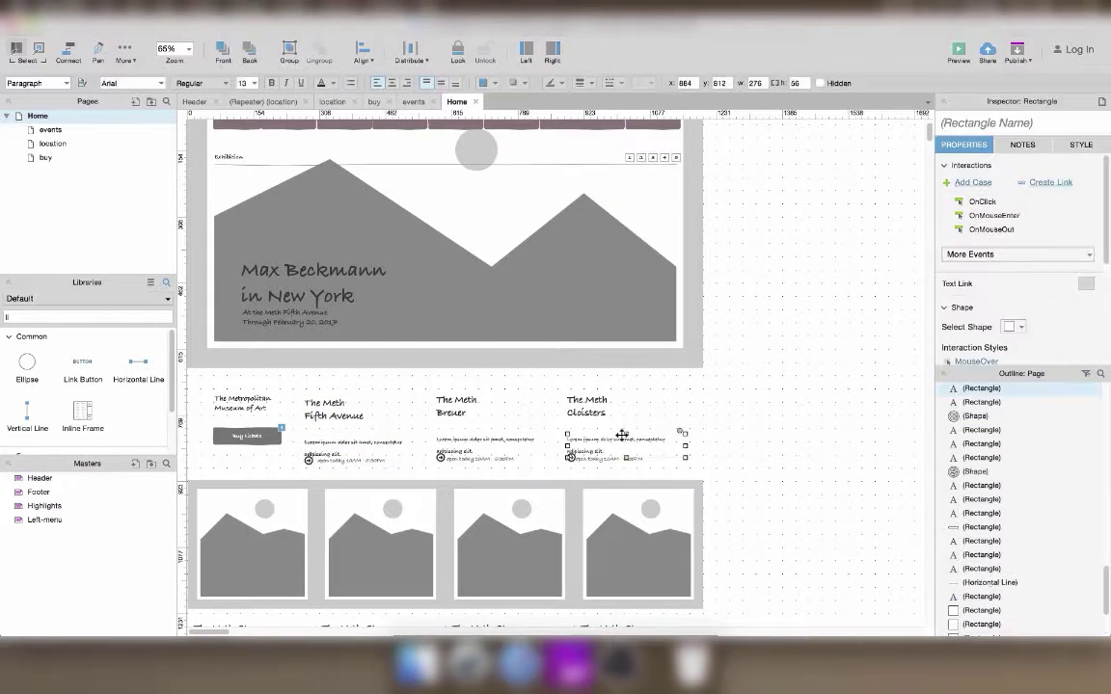
{"action": "left_click", "coordinate": [471, 442], "text": "shift"}
{"action": "left_click", "coordinate": [363, 436], "text": "shift"}
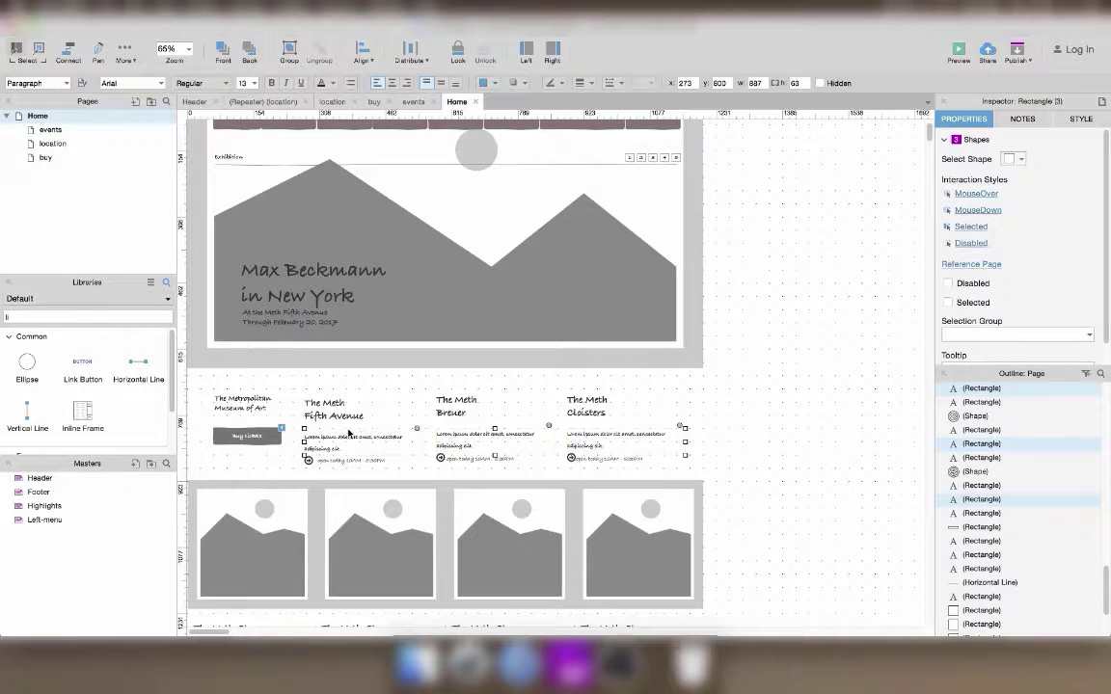
{"action": "left_click_drag", "start_coordinate": [301, 391], "coordinate": [410, 468]}
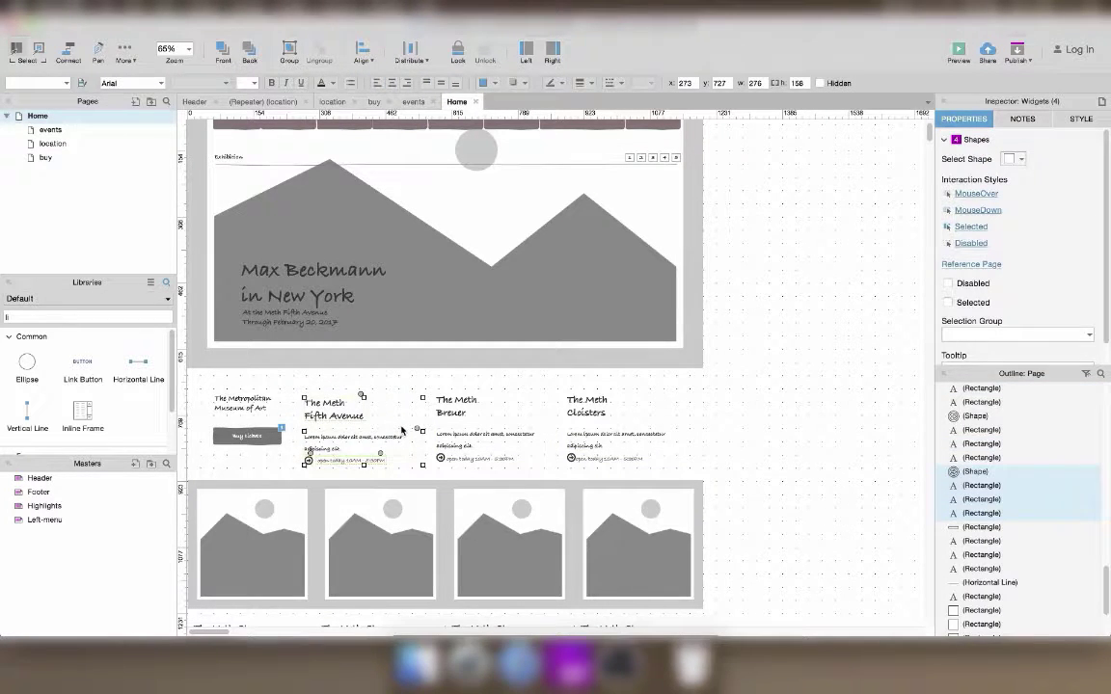
{"action": "key", "text": "super+g"}
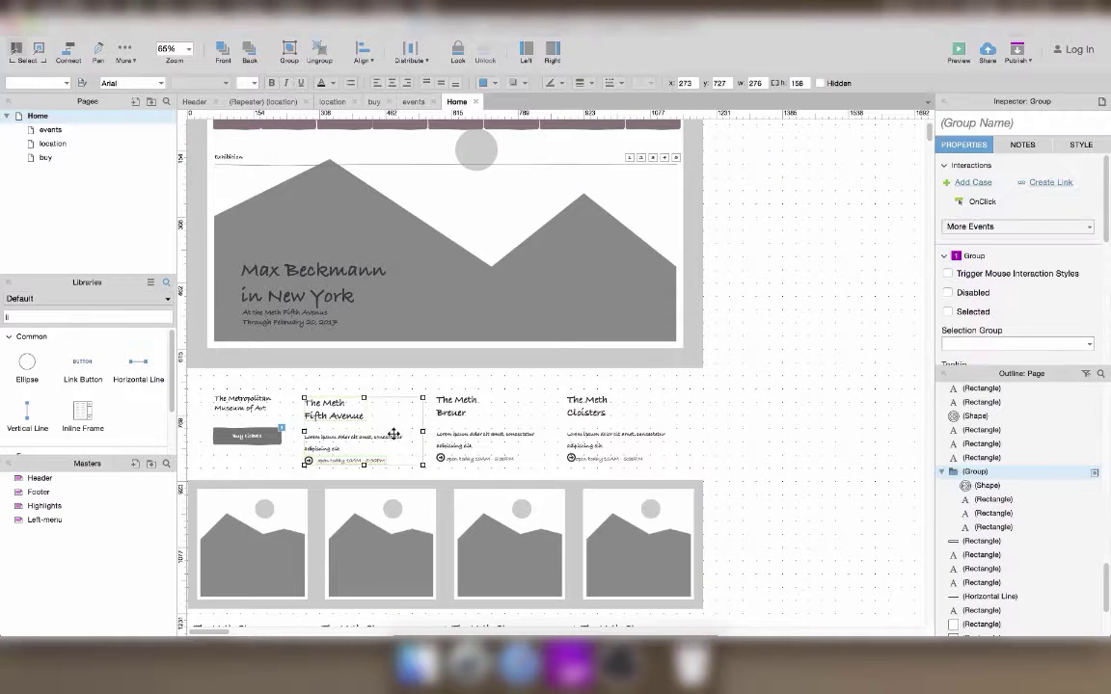
Link the Fifth Avenue group to the location page.
{"action": "right_click", "coordinate": [384, 437]}
{"action": "left_click", "coordinate": [817, 364]}
{"action": "left_click", "coordinate": [1050, 182]}
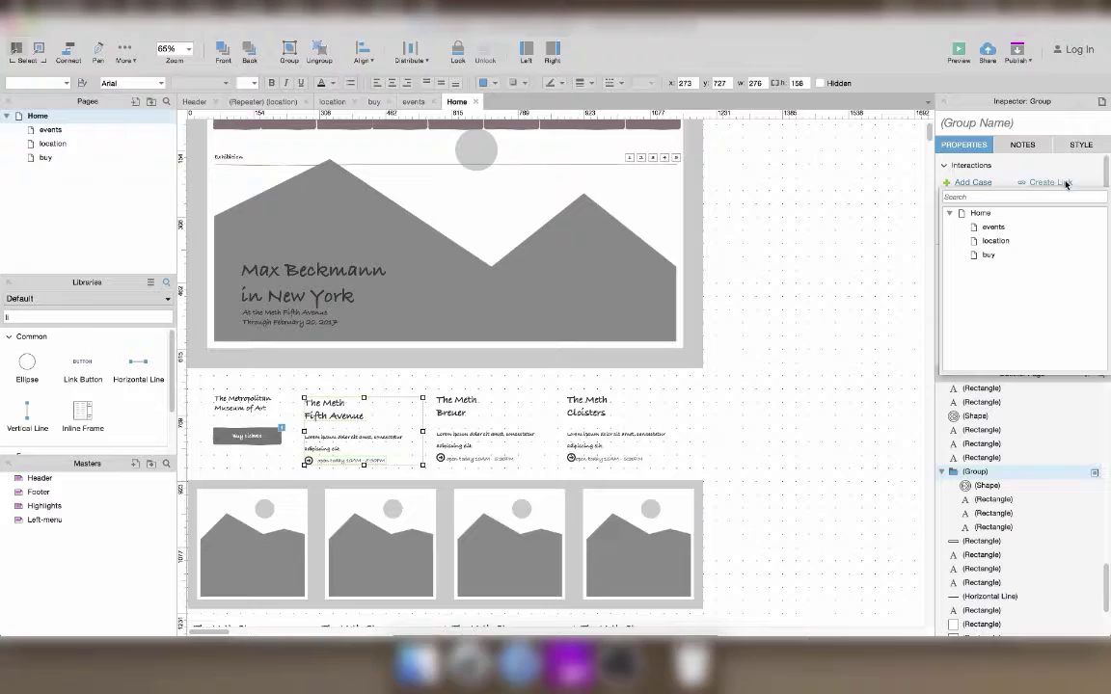
{"action": "left_click", "coordinate": [988, 241]}
{"action": "left_click", "coordinate": [845, 431]}
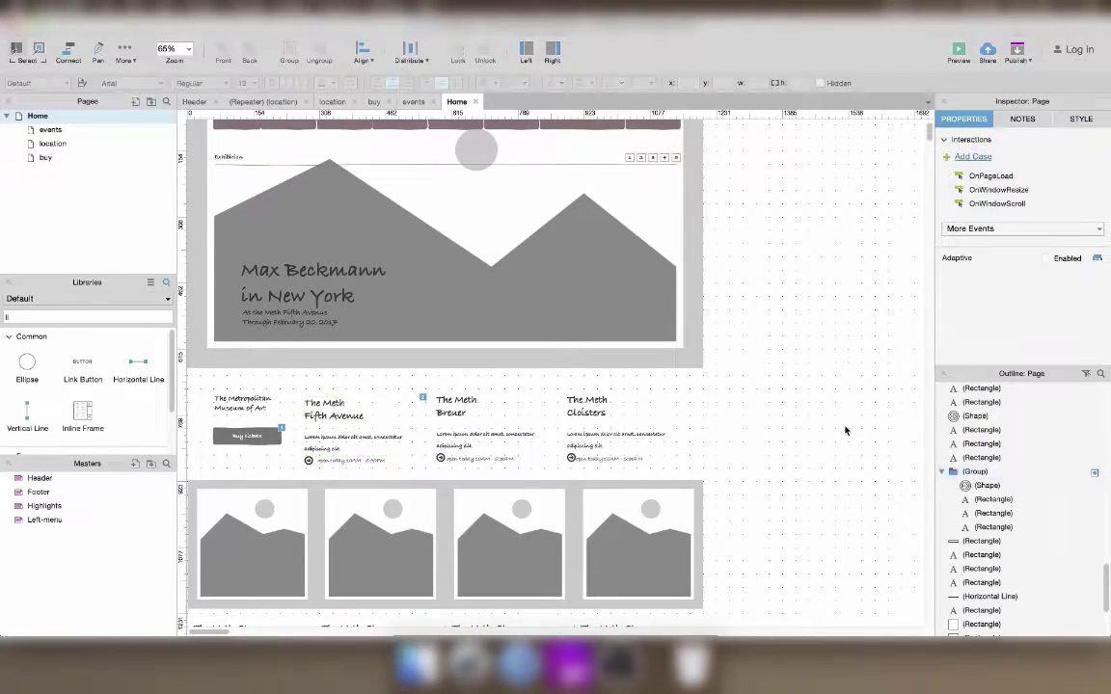
Group the see-all-events link text with its circle icon at the bottom of Events.
{"action": "scroll", "coordinate": [845, 431], "scroll_direction": "down", "scroll_amount": 5}
{"action": "scroll", "coordinate": [845, 431], "scroll_direction": "down", "scroll_amount": 5}
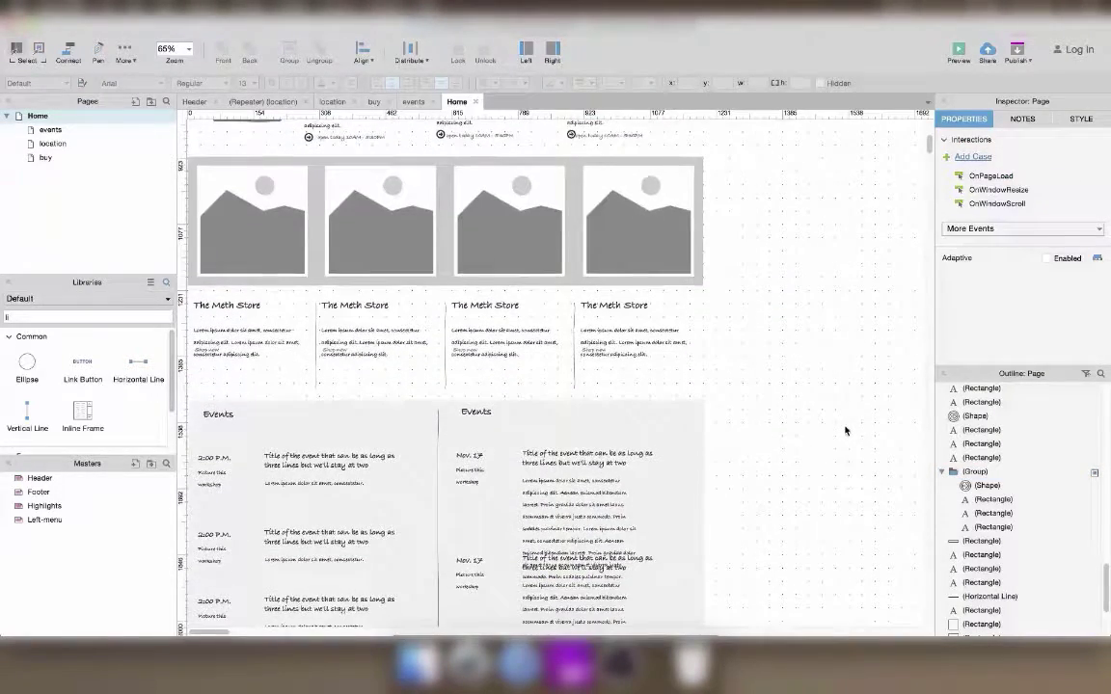
{"action": "scroll", "coordinate": [845, 431], "scroll_direction": "down", "scroll_amount": 2}
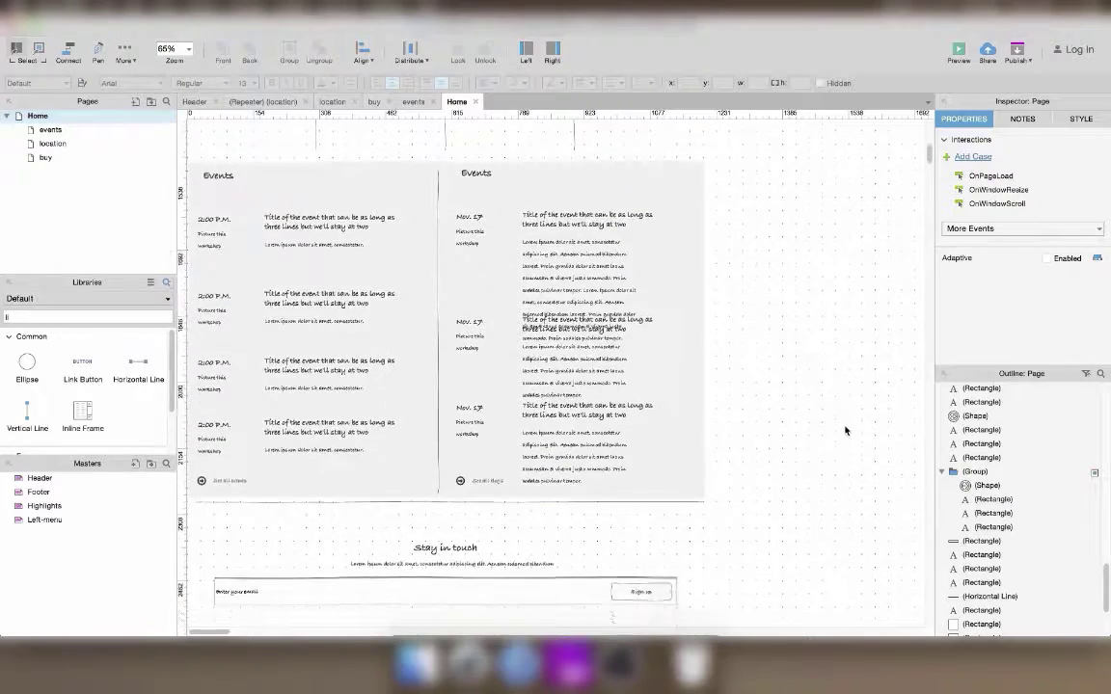
{"action": "left_click", "coordinate": [234, 434]}
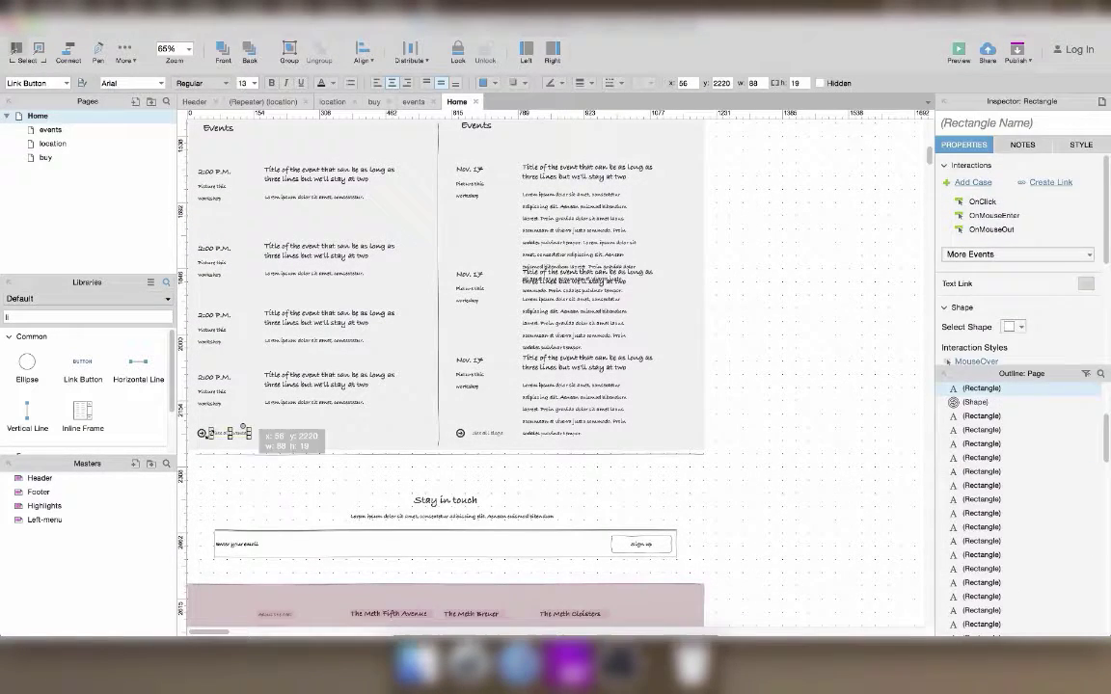
{"action": "left_click", "coordinate": [201, 433], "text": "shift"}
{"action": "key", "text": "super+g"}
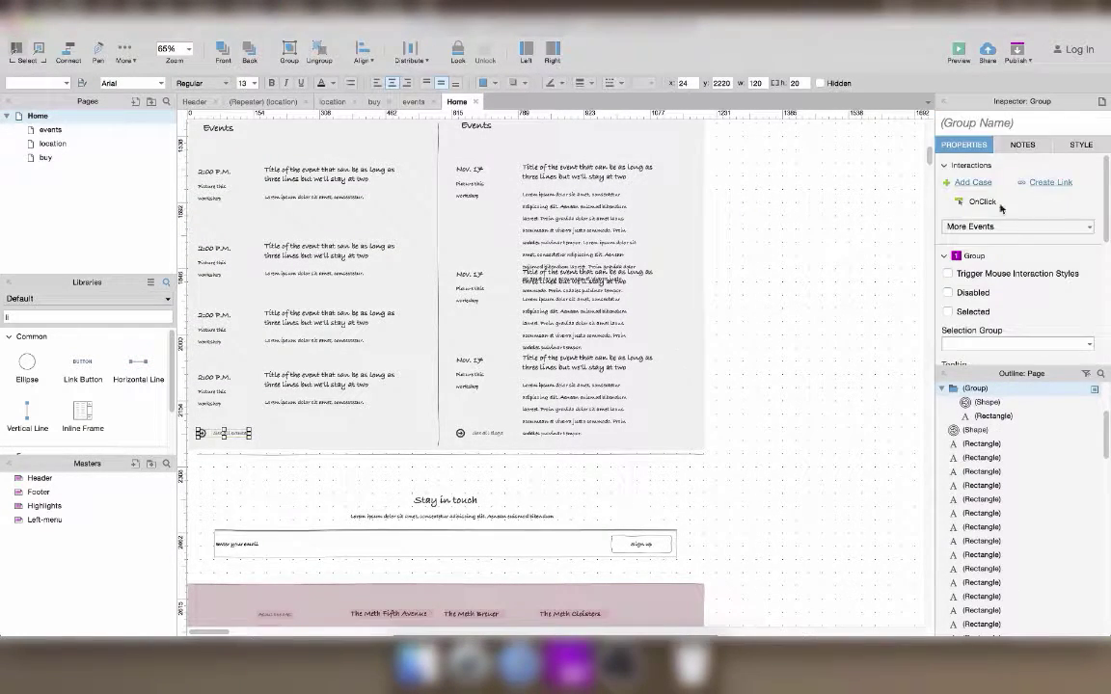
Link the new Events group to the events page.
{"action": "left_click", "coordinate": [1050, 182]}
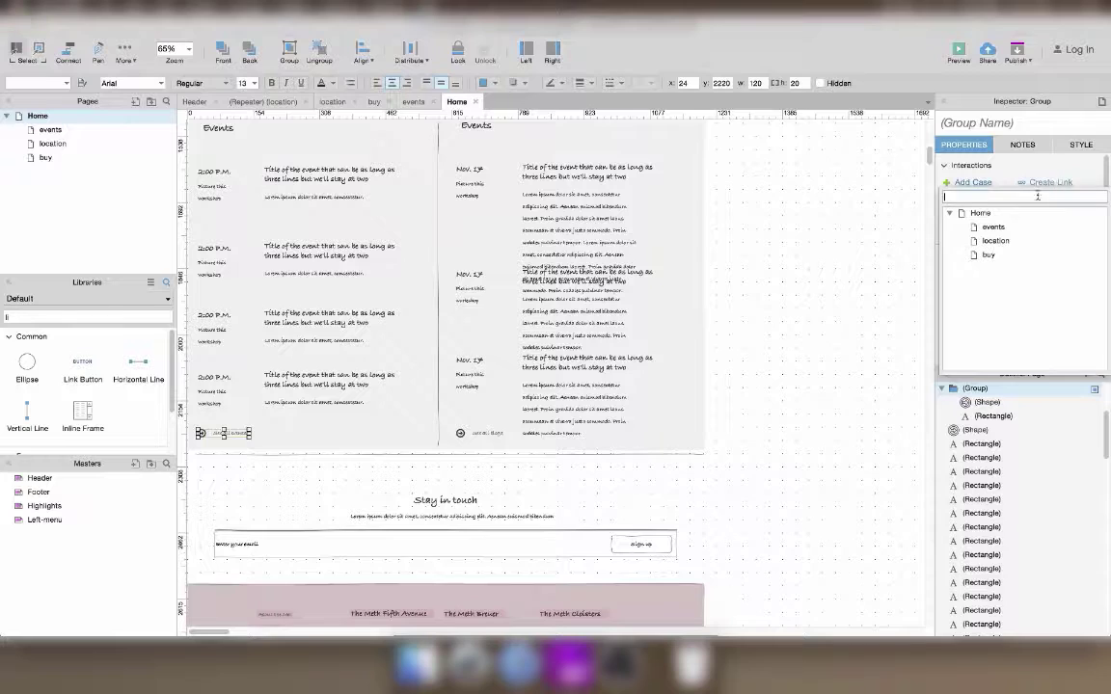
{"action": "left_click", "coordinate": [993, 228]}
{"action": "left_click", "coordinate": [873, 397]}
{"action": "scroll", "coordinate": [873, 397], "scroll_direction": "down", "scroll_amount": 5}
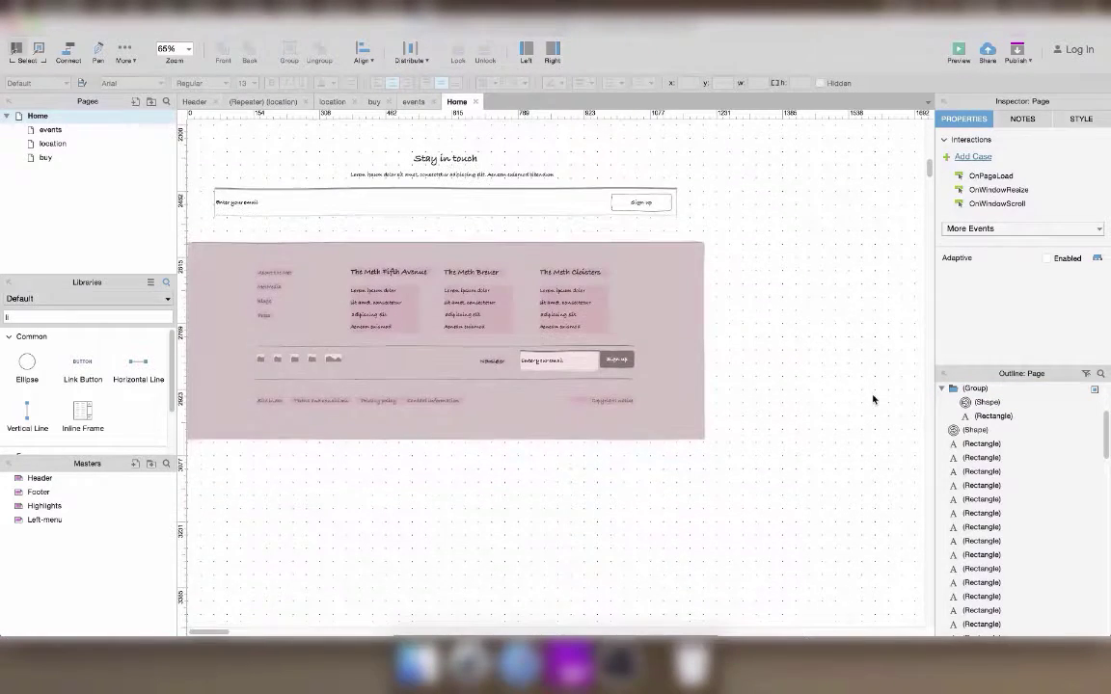
In the Footer master, link The Meth Fifth Avenue heading to the location page.
{"action": "left_click", "coordinate": [409, 274]}
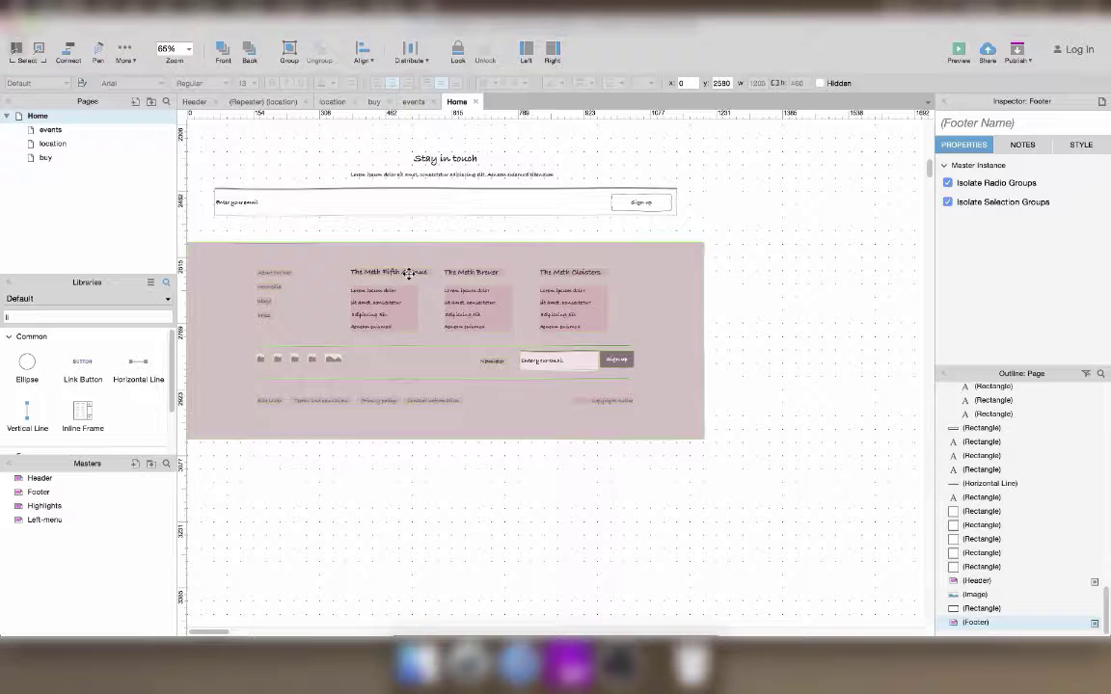
{"action": "double_click", "coordinate": [409, 274]}
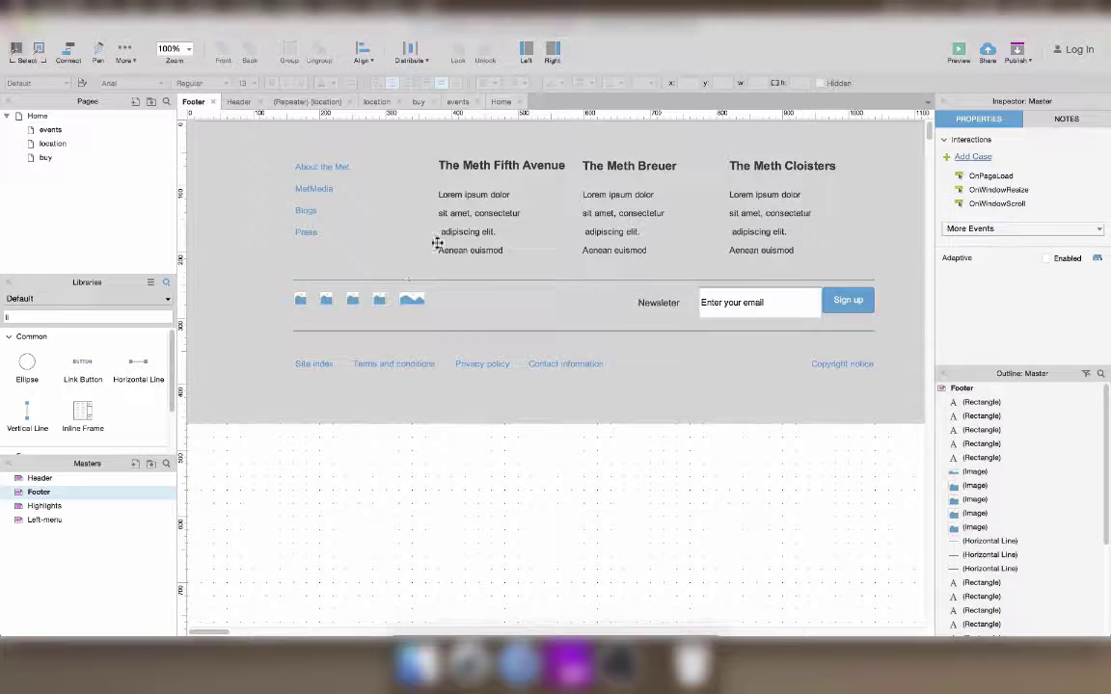
{"action": "left_click", "coordinate": [519, 166]}
{"action": "left_click", "coordinate": [1059, 183]}
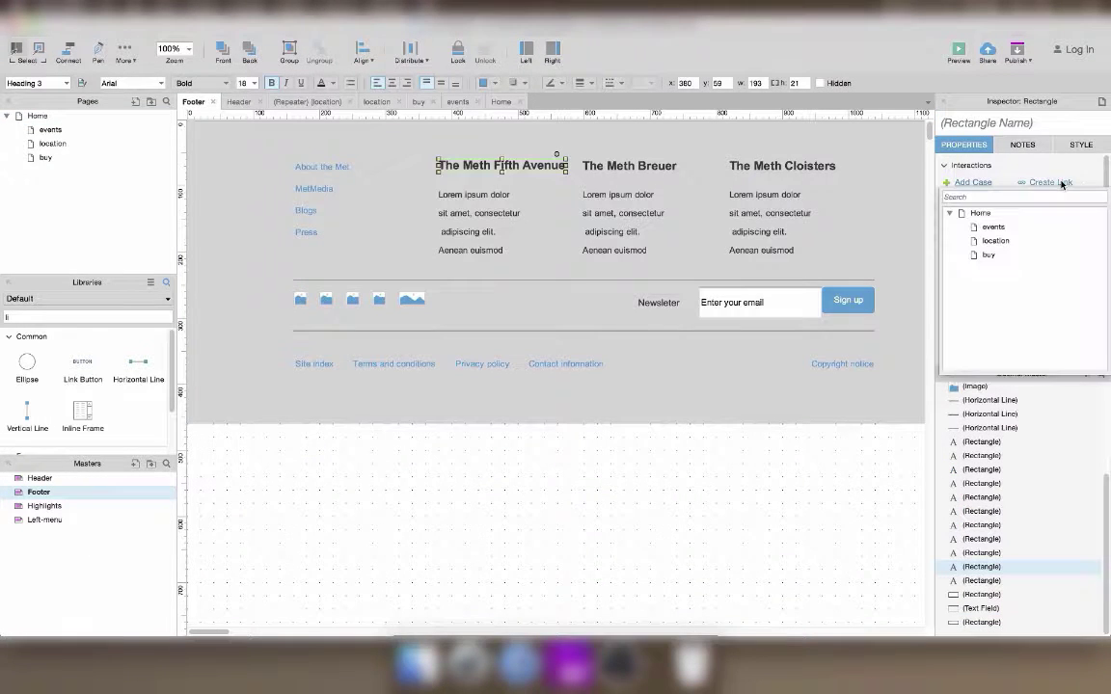
{"action": "left_click", "coordinate": [950, 235]}
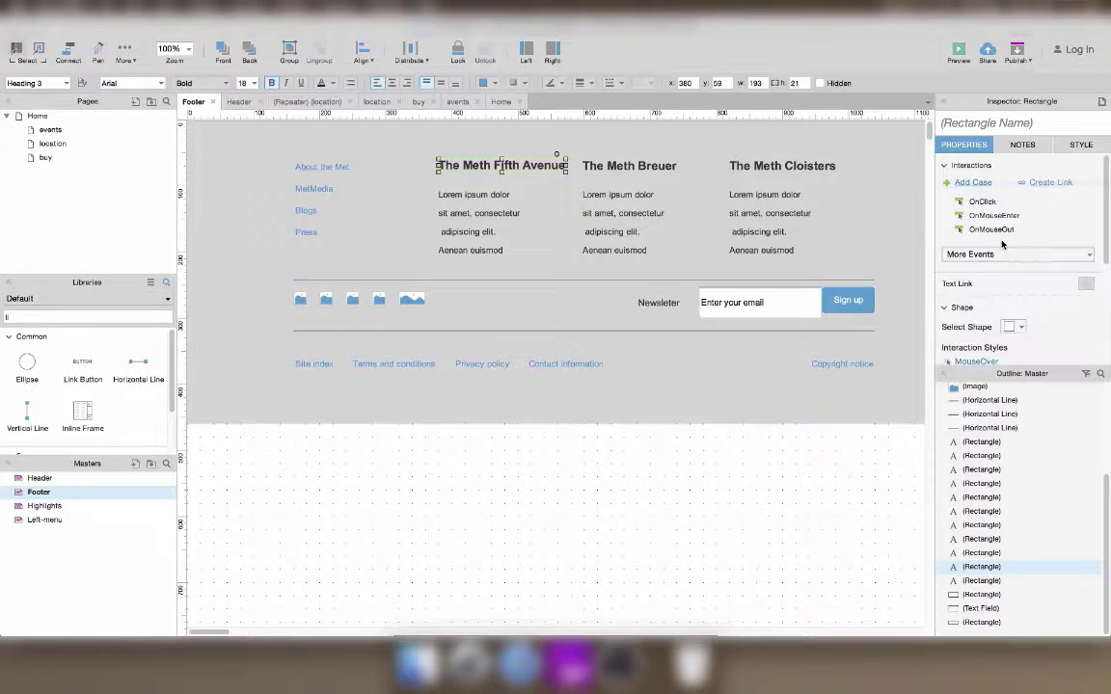
{"action": "left_click", "coordinate": [628, 488]}
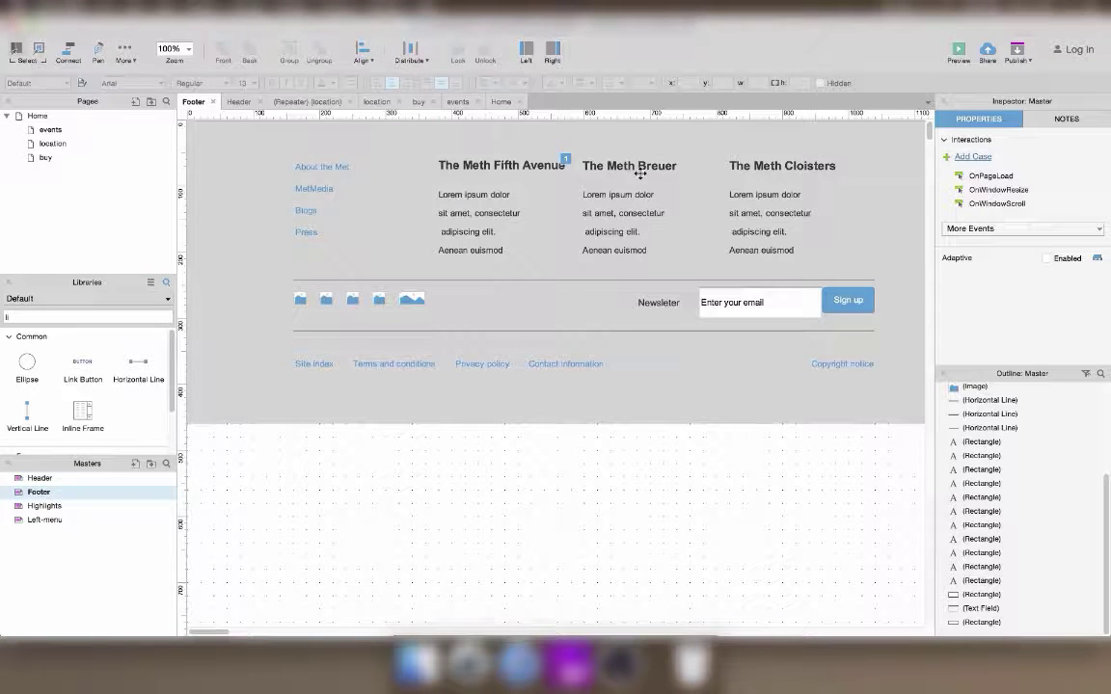
{"action": "double_click", "coordinate": [25, 117]}
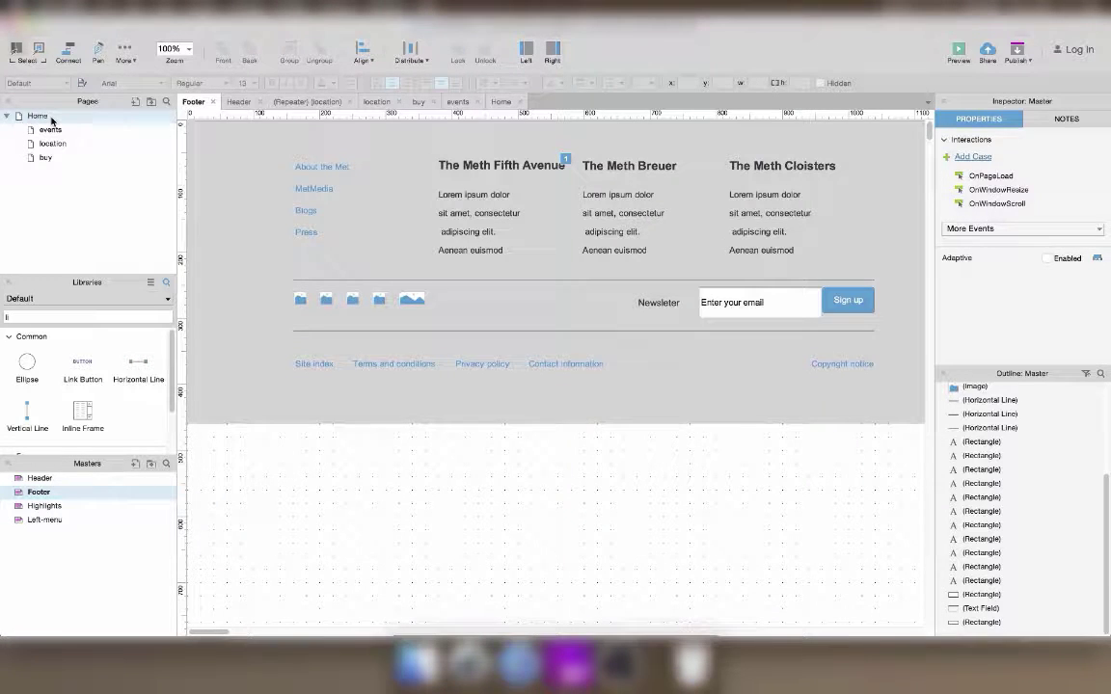
Open the events page and scroll through it to review the layout.
{"action": "left_click", "coordinate": [69, 135]}
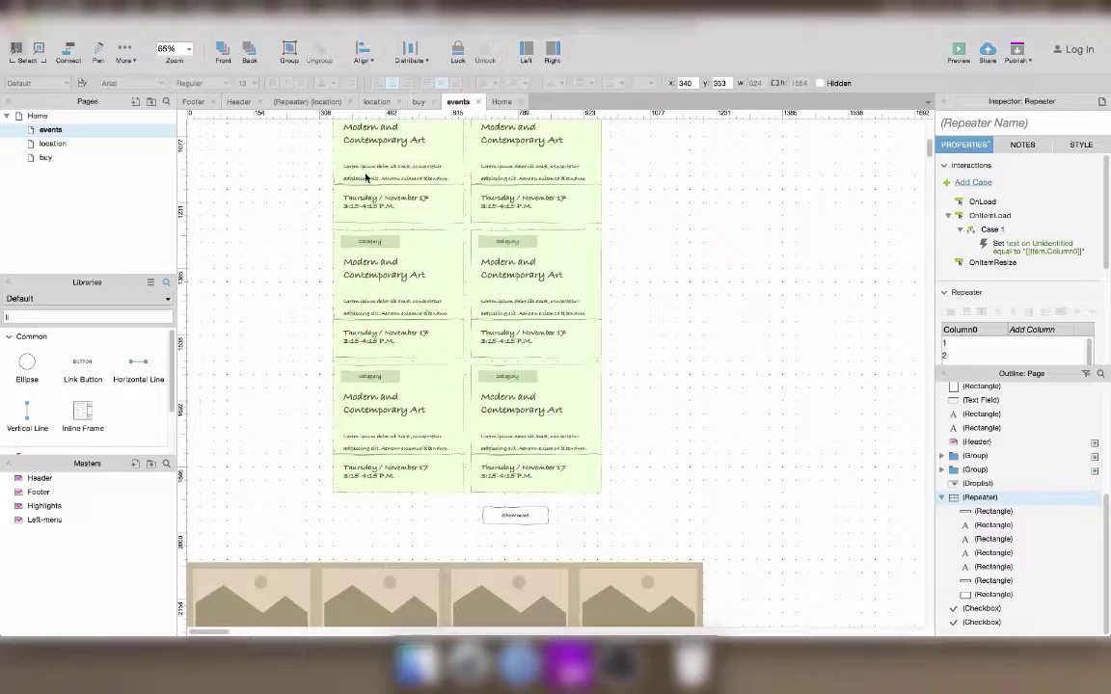
{"action": "scroll", "coordinate": [281, 205], "scroll_direction": "down", "scroll_amount": 10}
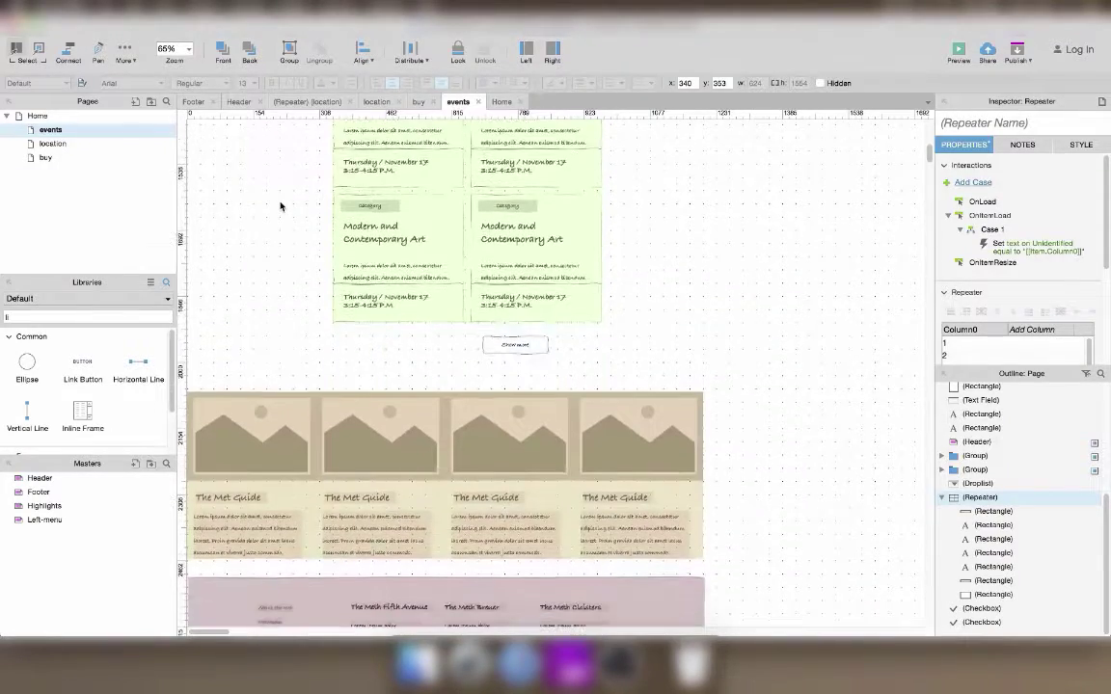
{"action": "scroll", "coordinate": [280, 203], "scroll_direction": "up", "scroll_amount": 15}
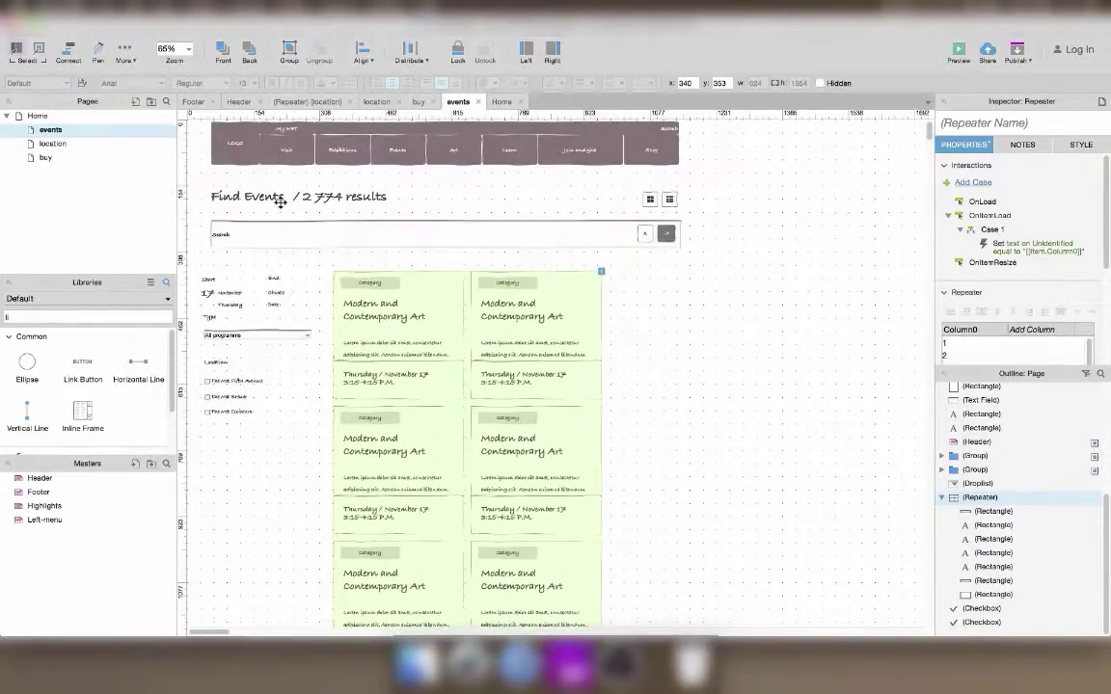
Open the location page and select its left menu.
{"action": "left_click", "coordinate": [56, 143]}
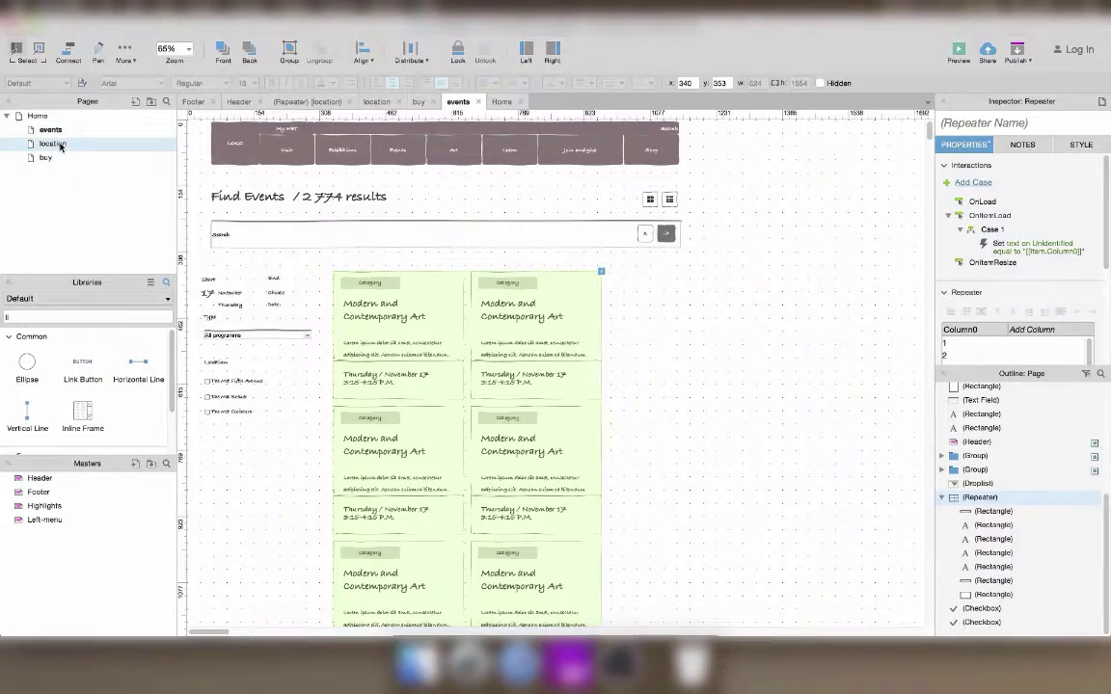
{"action": "scroll", "coordinate": [316, 209], "scroll_direction": "up", "scroll_amount": 10}
{"action": "scroll", "coordinate": [315, 210], "scroll_direction": "up", "scroll_amount": 5}
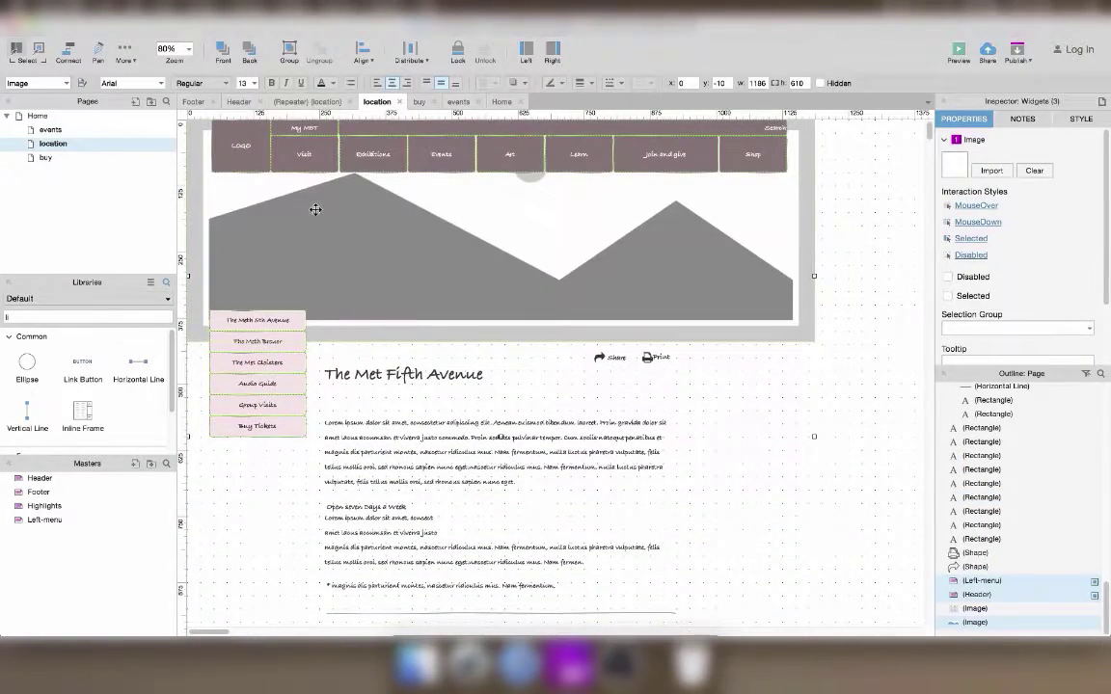
{"action": "left_click", "coordinate": [248, 348]}
In the Left-menu master, link The Meth 5th Avenue to location and Buy Tickets to buy.
{"action": "double_click", "coordinate": [249, 348]}
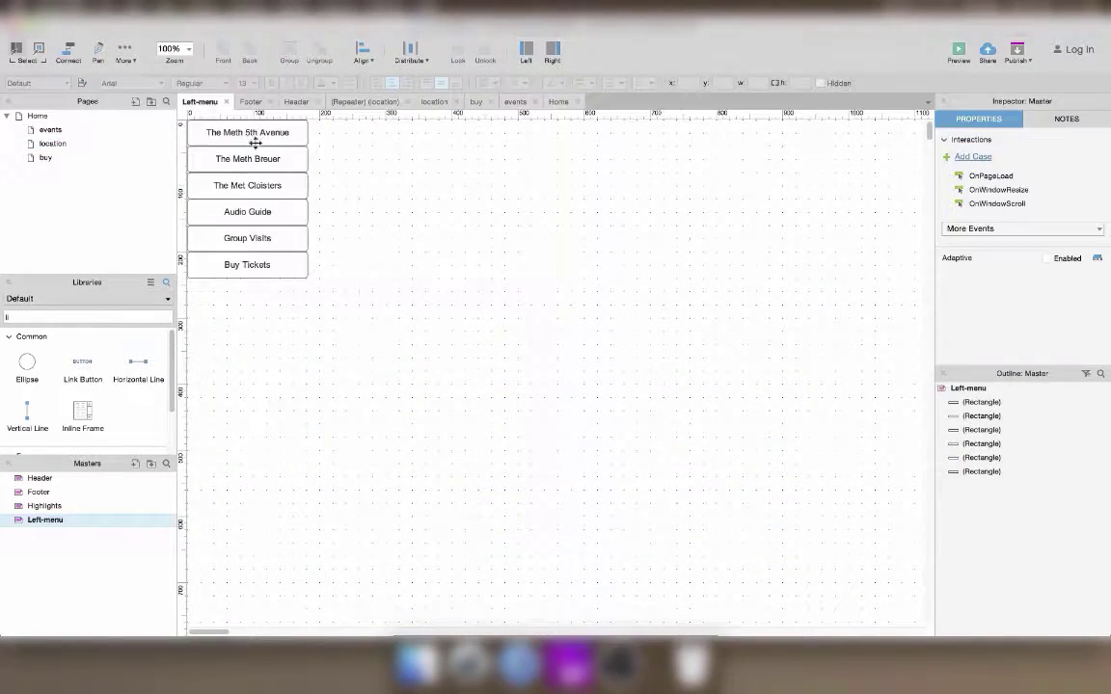
{"action": "left_click", "coordinate": [259, 134]}
{"action": "left_click", "coordinate": [1050, 182]}
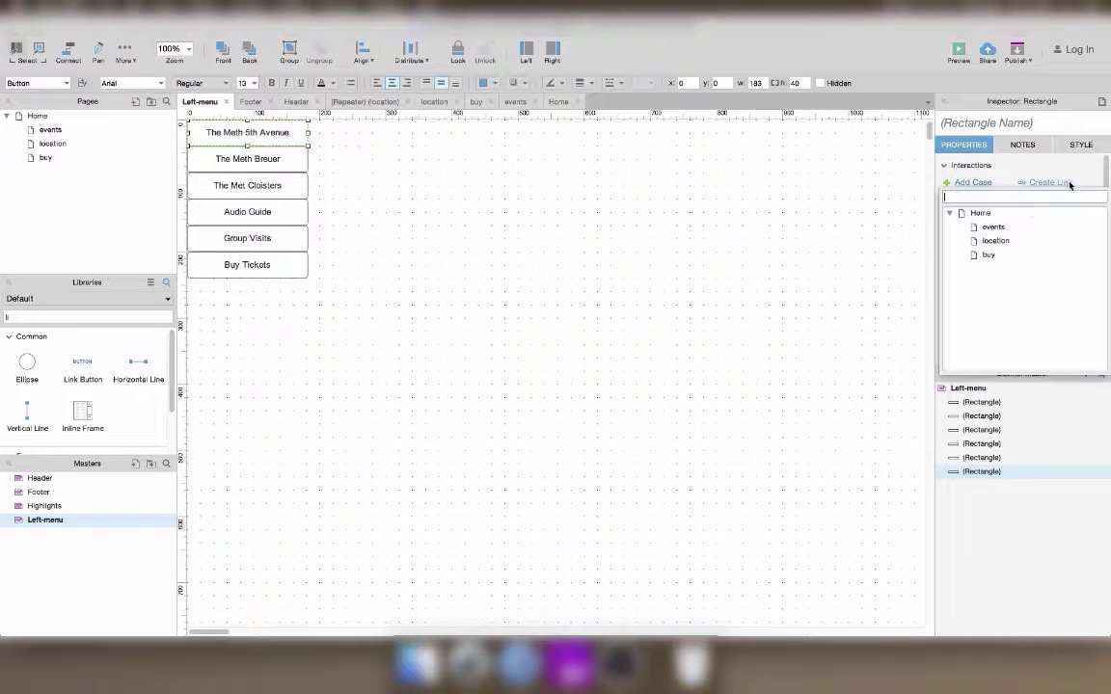
{"action": "left_click", "coordinate": [984, 239]}
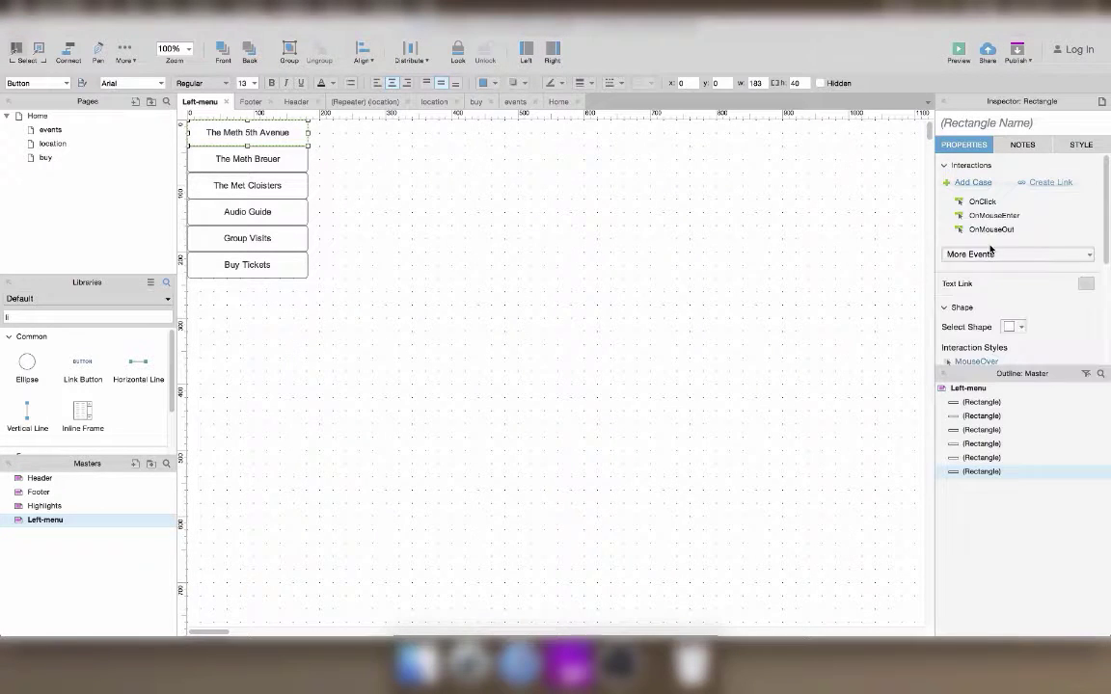
{"action": "left_click", "coordinate": [253, 267]}
{"action": "left_click", "coordinate": [1049, 183]}
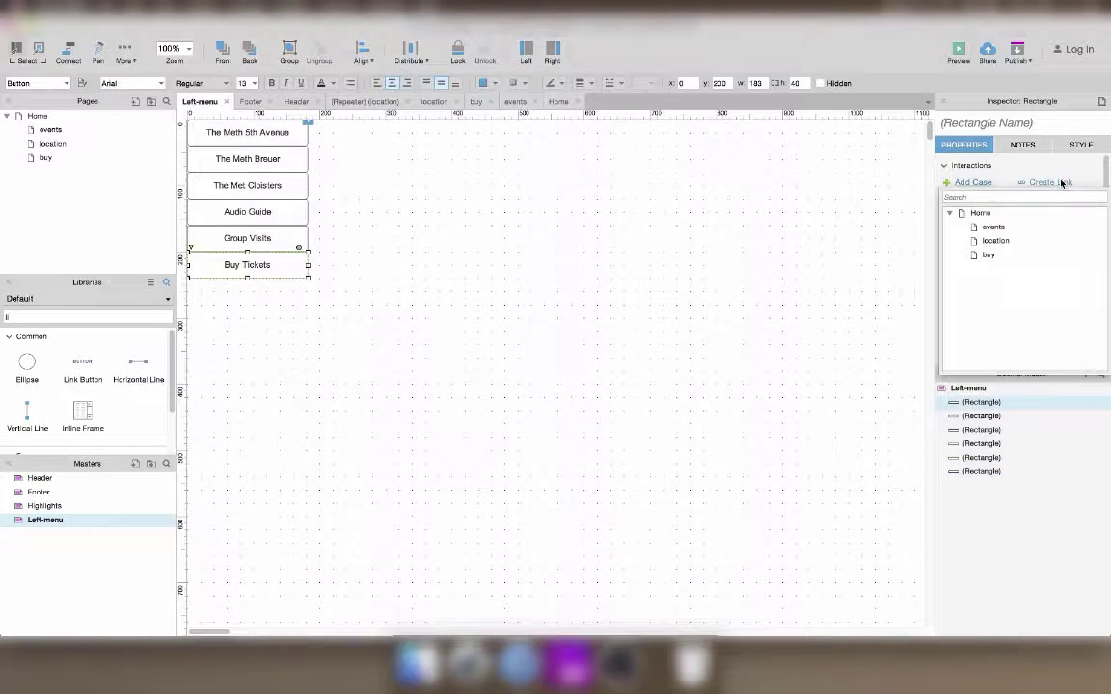
{"action": "left_click", "coordinate": [984, 253]}
{"action": "left_click", "coordinate": [566, 315]}
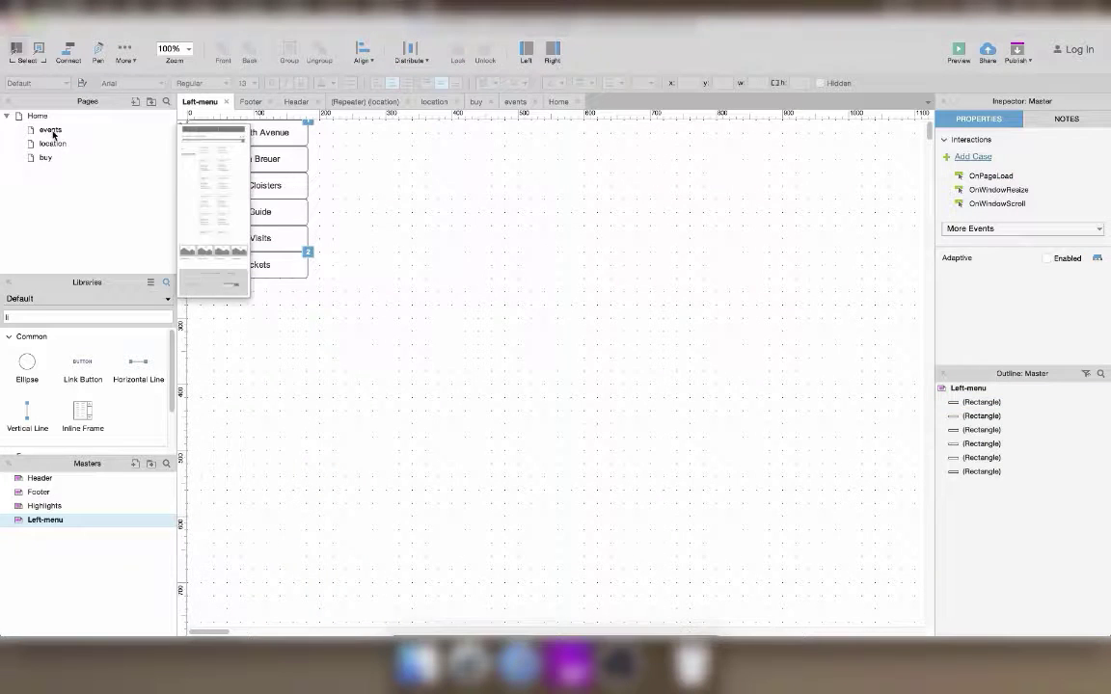
On the location page, link the Buy tickets now button to the buy page.
{"action": "mouse_move", "coordinate": [48, 135]}
{"action": "left_click", "coordinate": [53, 144]}
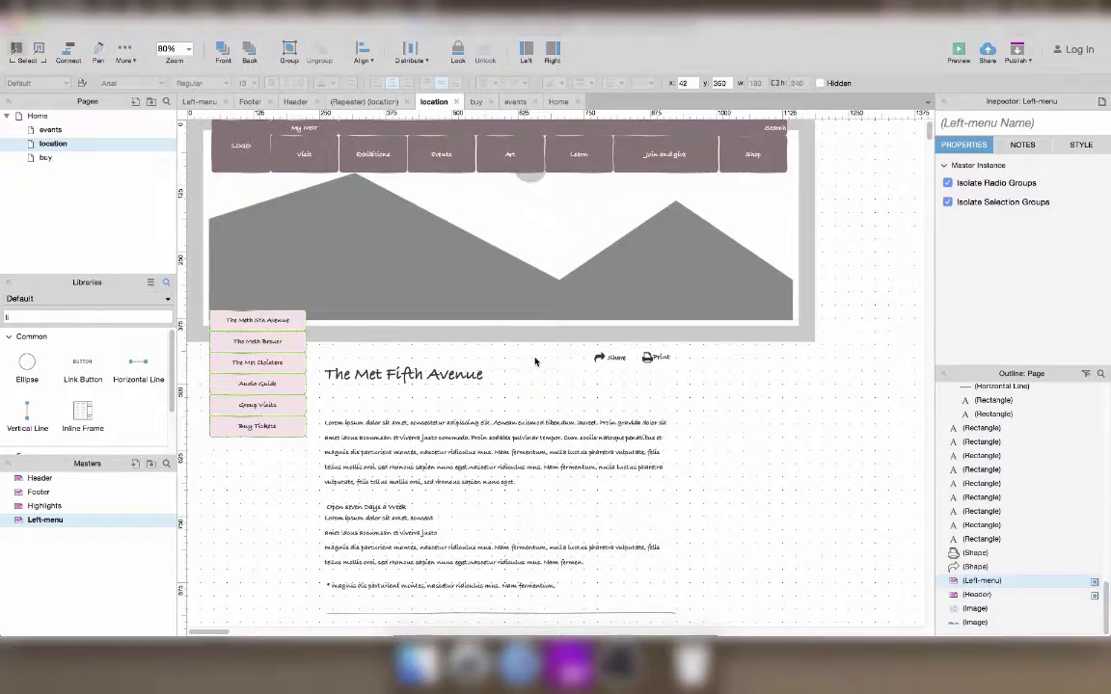
{"action": "scroll", "coordinate": [535, 362], "scroll_direction": "down", "scroll_amount": 10}
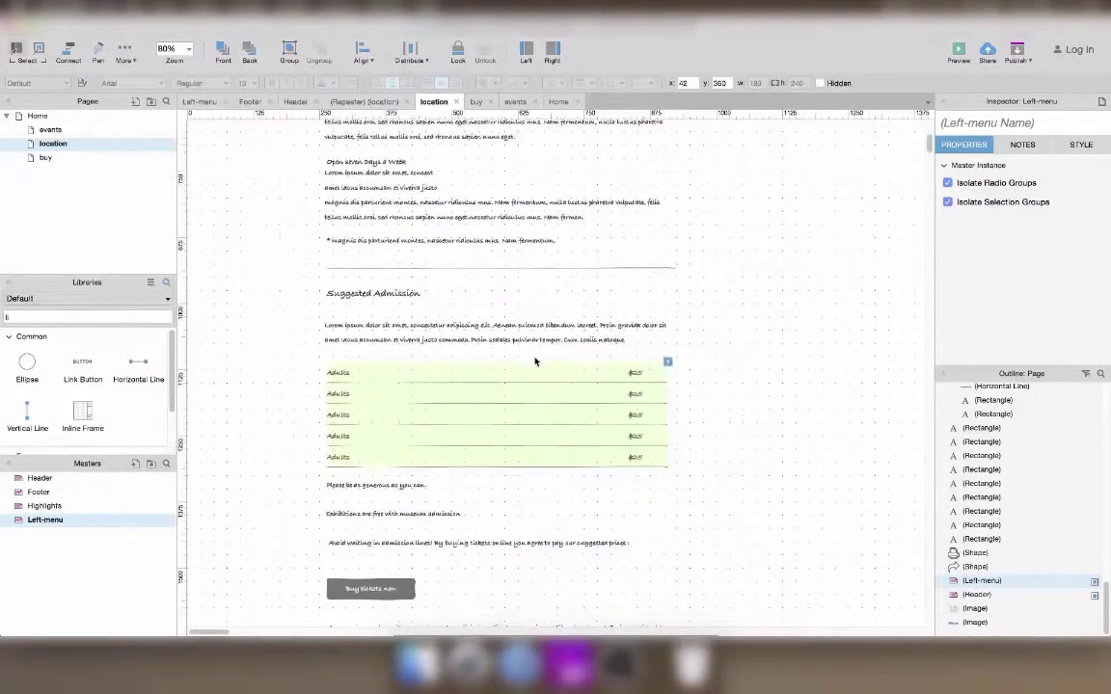
{"action": "scroll", "coordinate": [536, 362], "scroll_direction": "down", "scroll_amount": 4}
{"action": "left_click", "coordinate": [409, 431]}
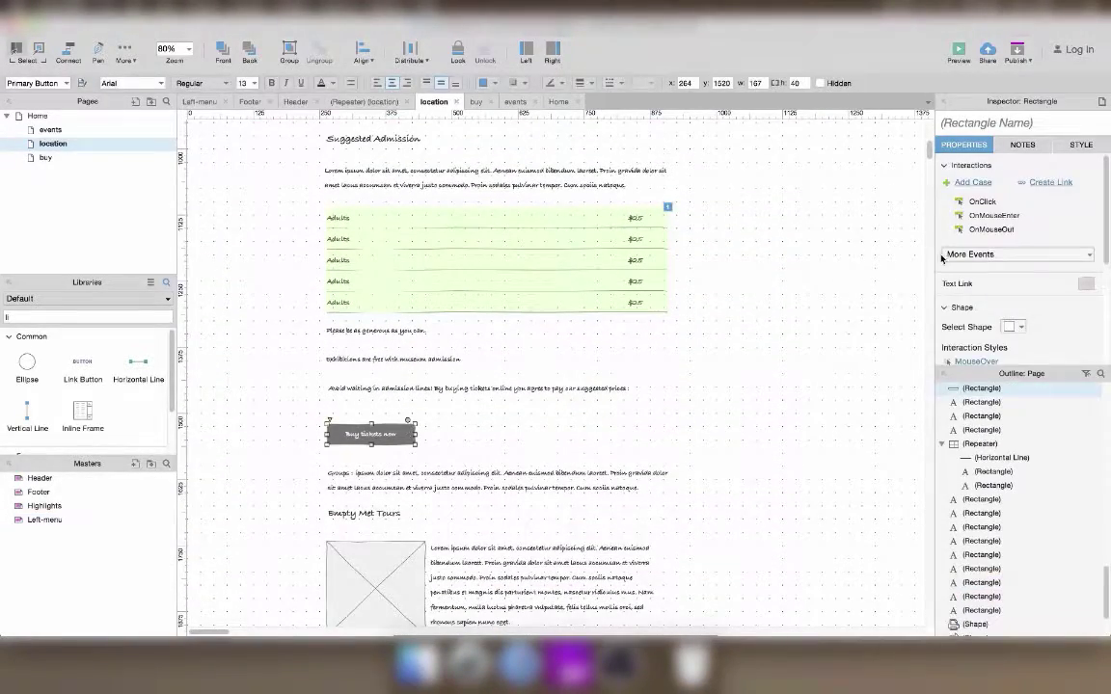
{"action": "left_click", "coordinate": [1050, 182]}
{"action": "left_click", "coordinate": [992, 255]}
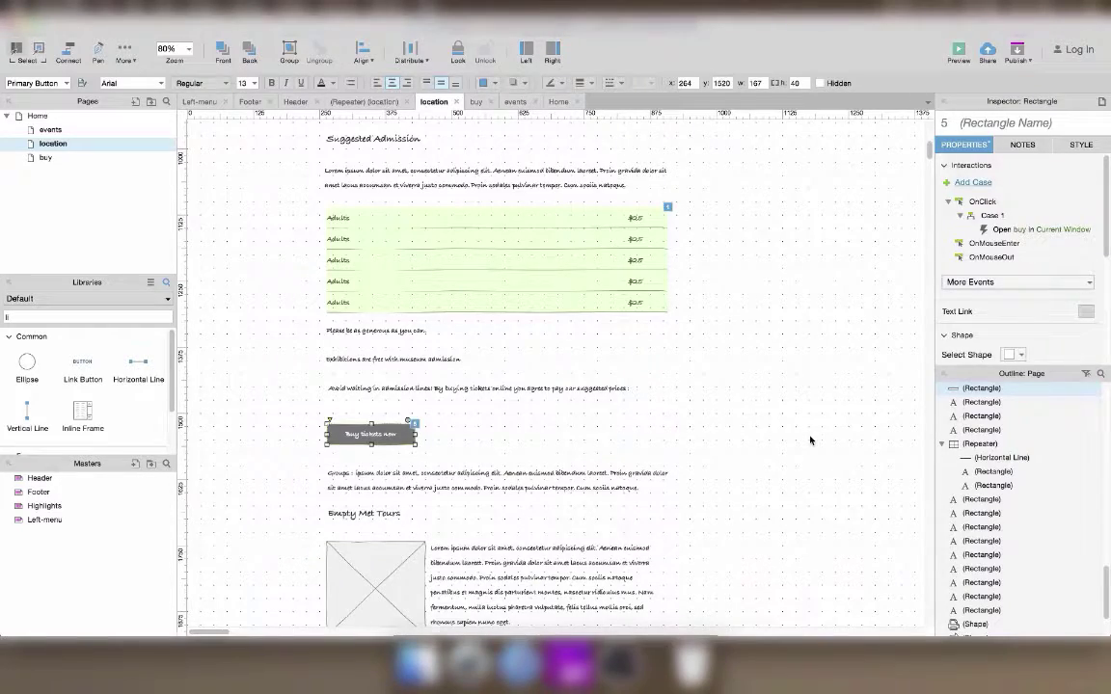
{"action": "scroll", "coordinate": [810, 440], "scroll_direction": "down", "scroll_amount": 14}
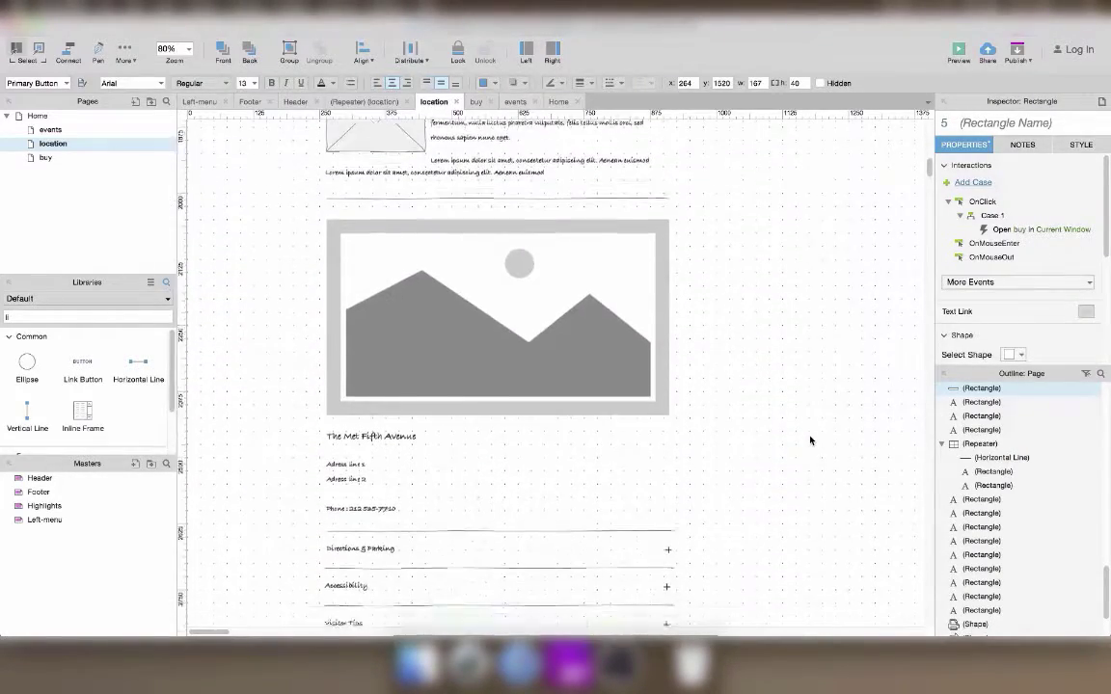
{"action": "scroll", "coordinate": [810, 440], "scroll_direction": "down", "scroll_amount": 11}
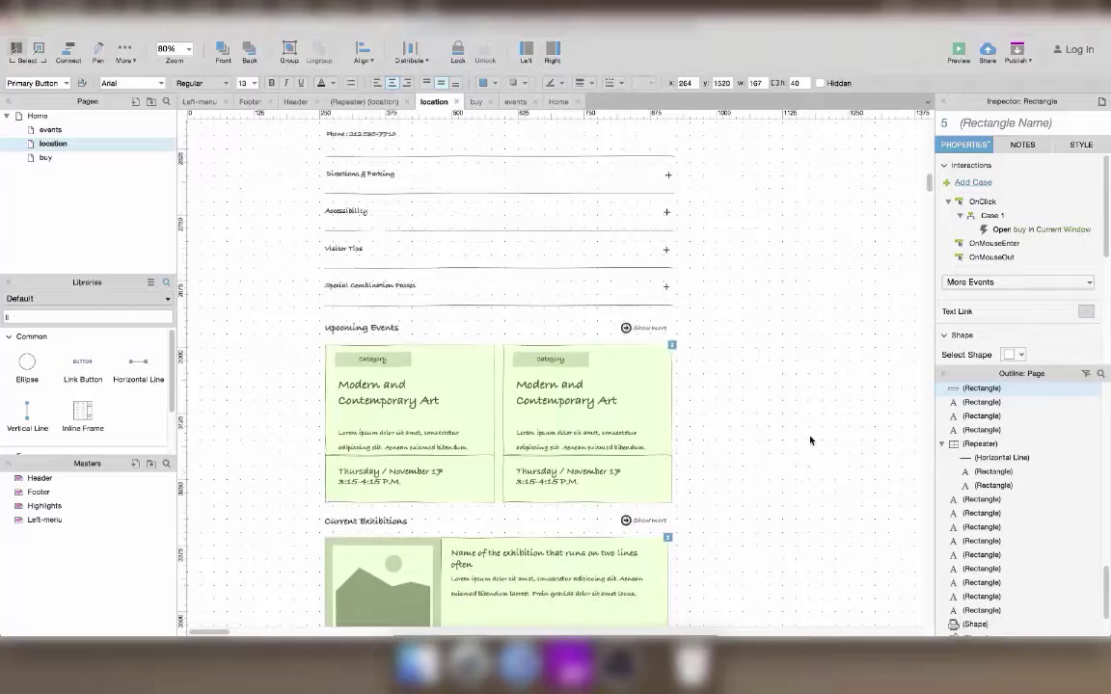
{"action": "scroll", "coordinate": [810, 441], "scroll_direction": "down", "scroll_amount": 3}
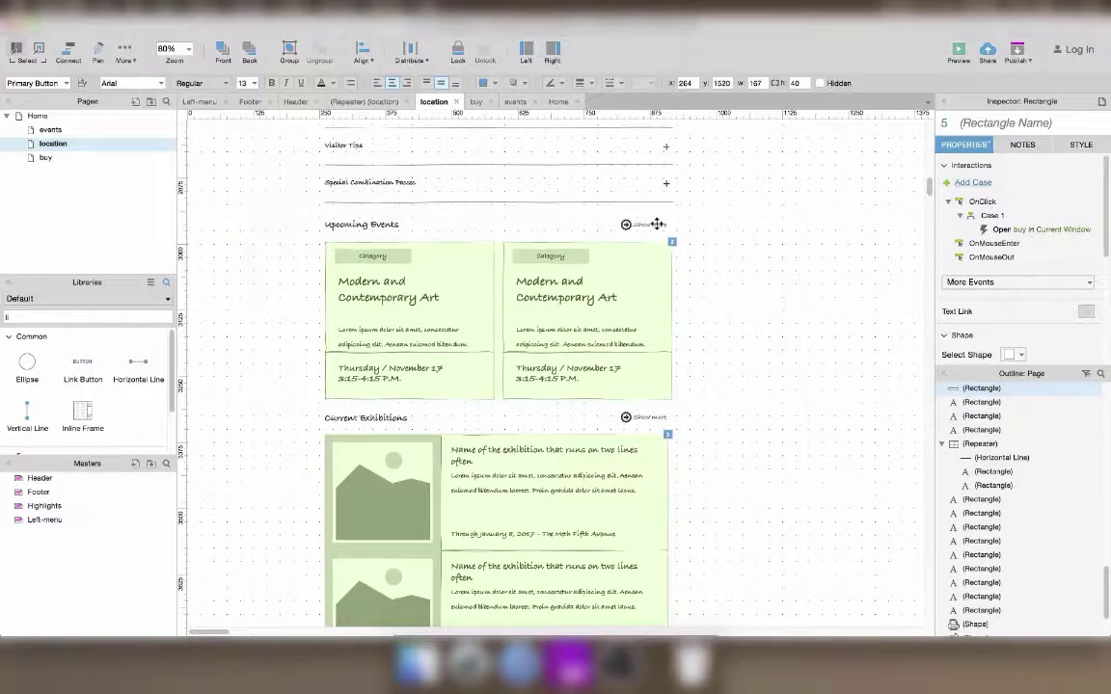
Group the Show more icon with its label and link the group to the events page.
{"action": "left_click", "coordinate": [624, 224], "text": "shift"}
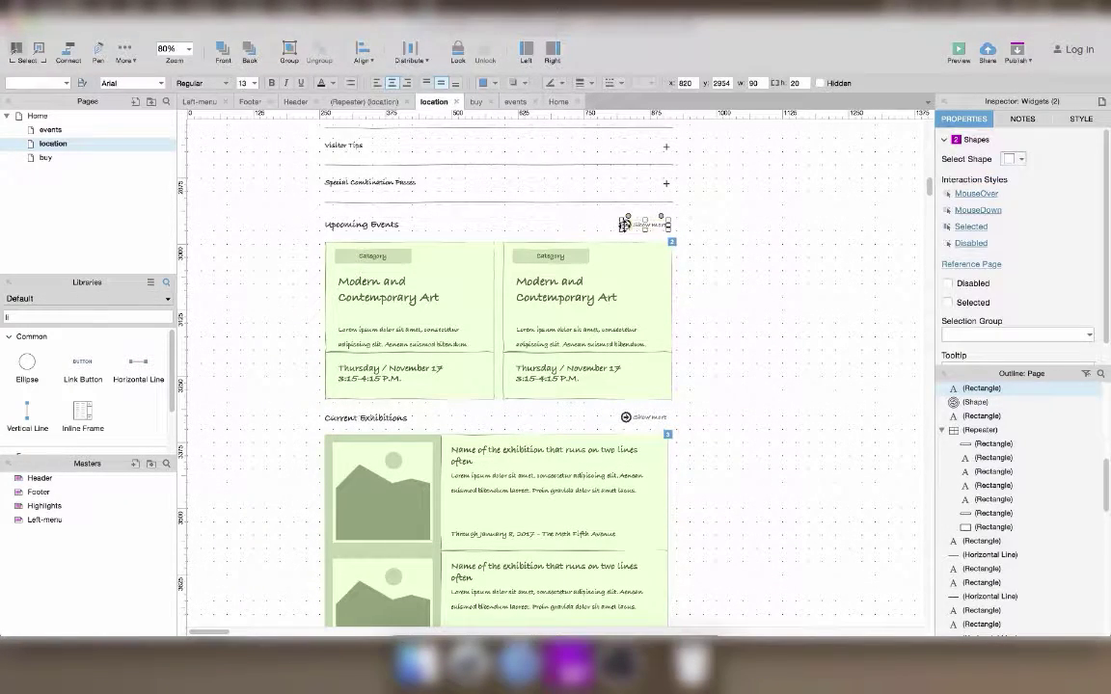
{"action": "key", "text": "ctrl+g"}
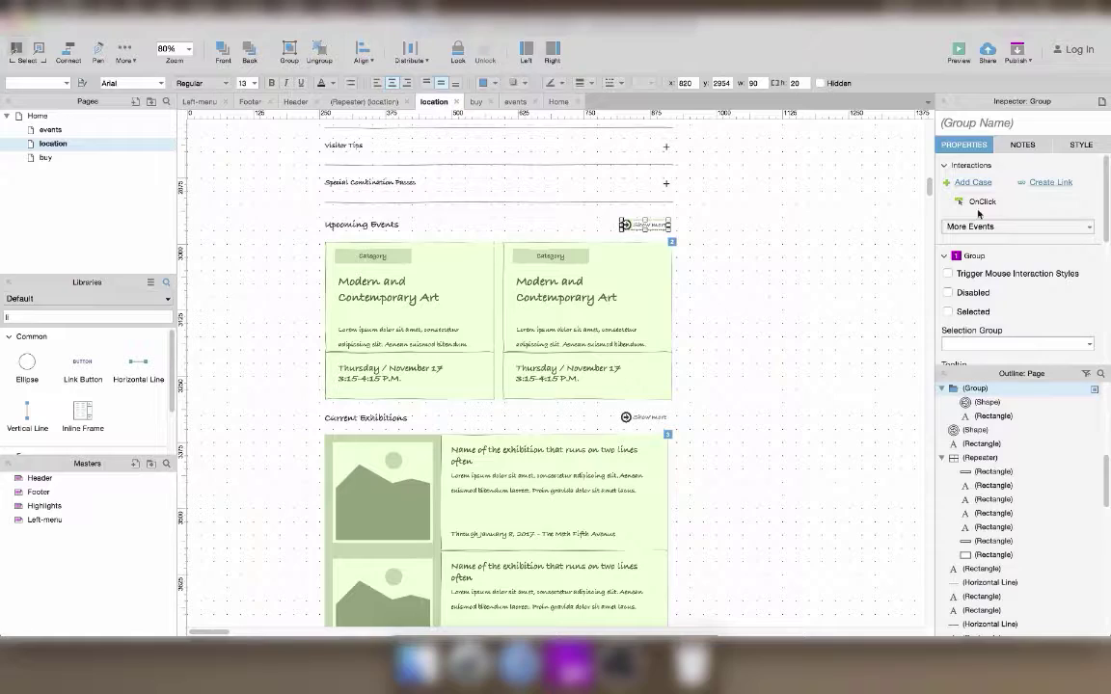
{"action": "left_click", "coordinate": [1055, 188]}
{"action": "left_click", "coordinate": [894, 214]}
{"action": "left_click", "coordinate": [852, 307]}
Review the buy page's admission tickets layout, then return to the Home page.
{"action": "scroll", "coordinate": [852, 308], "scroll_direction": "down", "scroll_amount": 5}
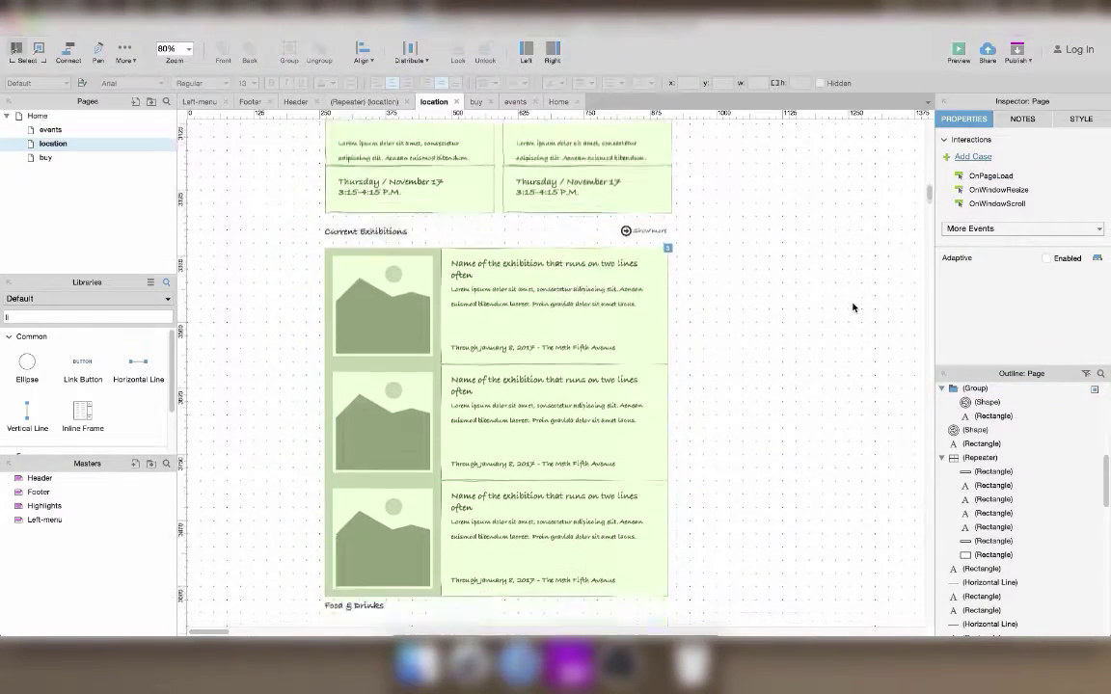
{"action": "scroll", "coordinate": [852, 307], "scroll_direction": "down", "scroll_amount": 10}
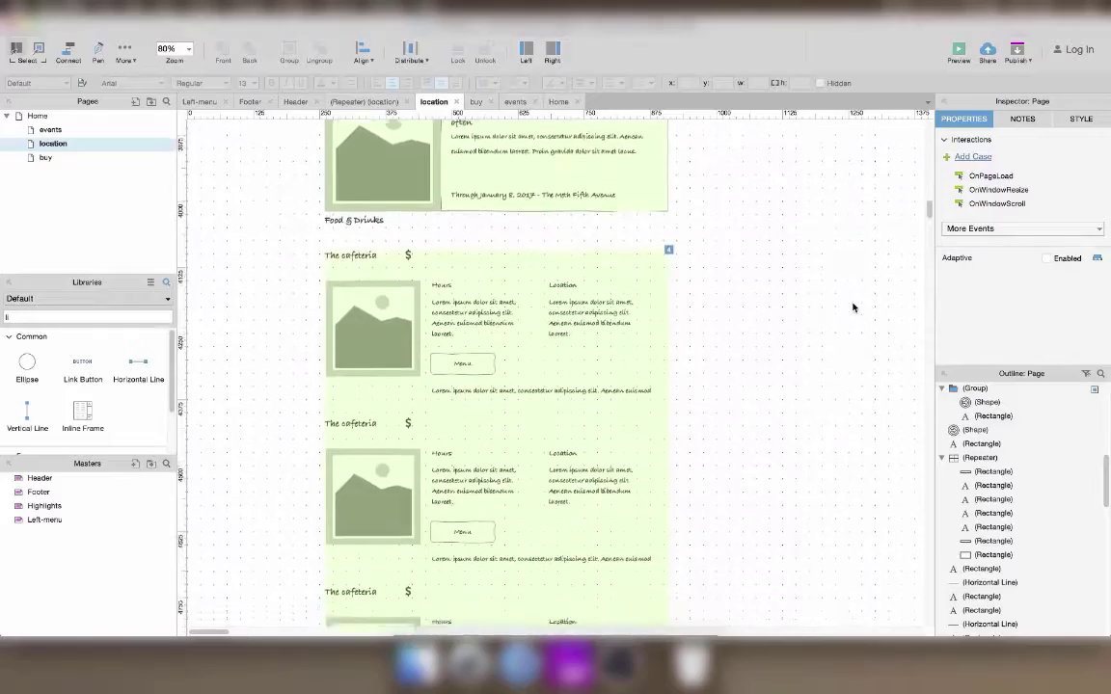
{"action": "scroll", "coordinate": [852, 307], "scroll_direction": "down", "scroll_amount": 12}
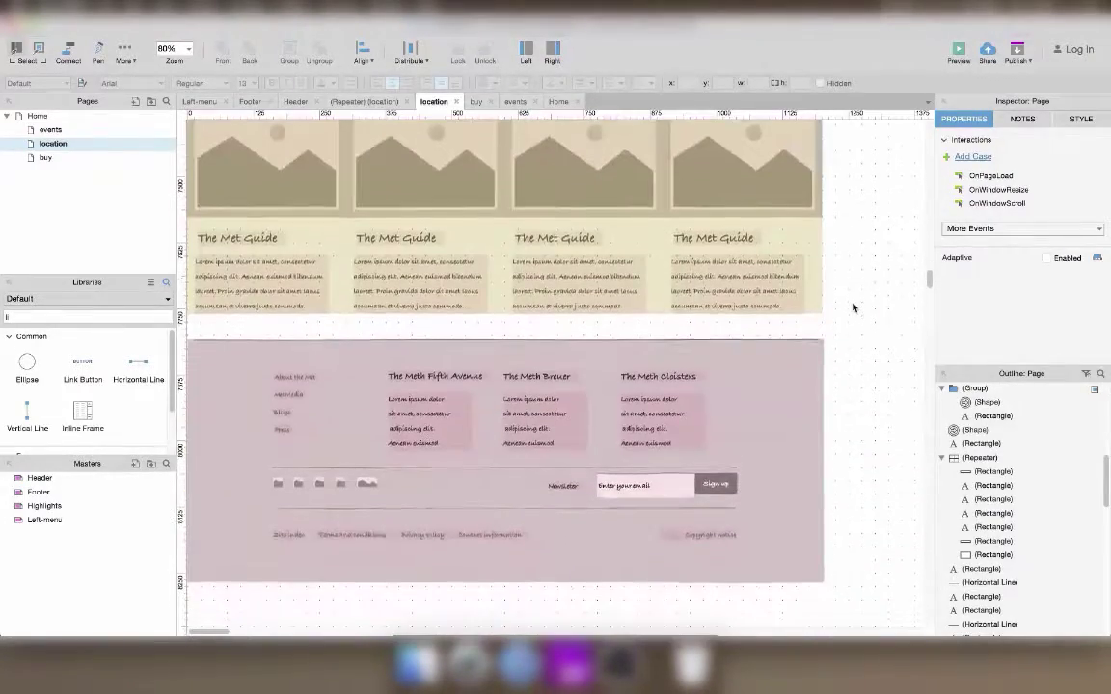
{"action": "left_click", "coordinate": [54, 159]}
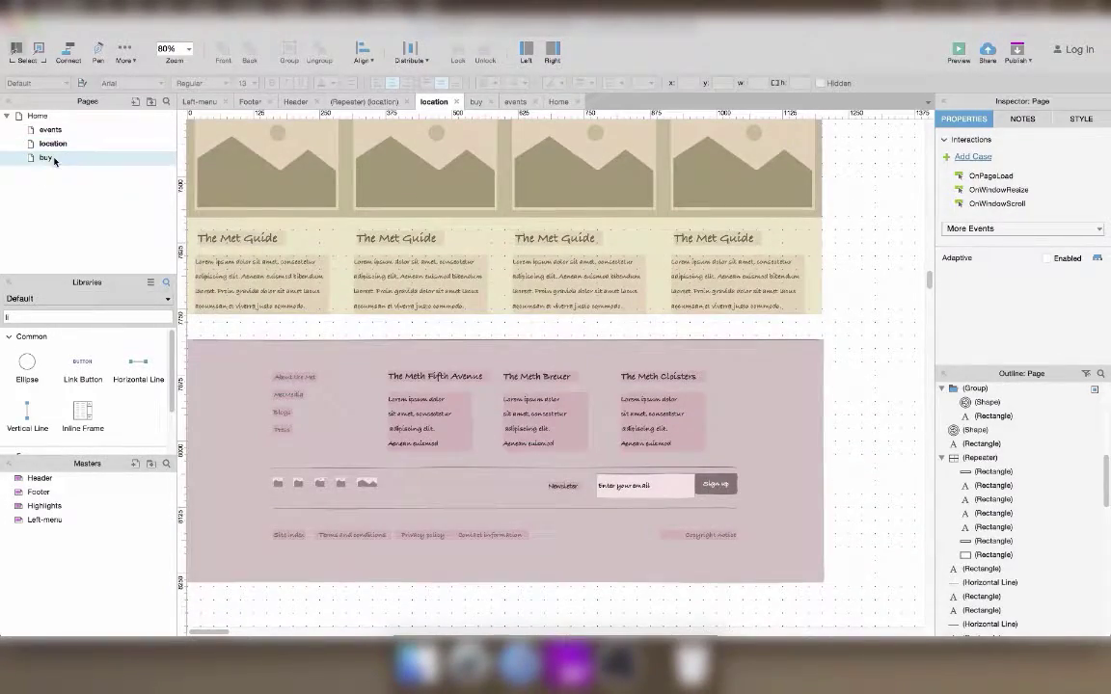
{"action": "scroll", "coordinate": [618, 242], "scroll_direction": "up", "scroll_amount": 2}
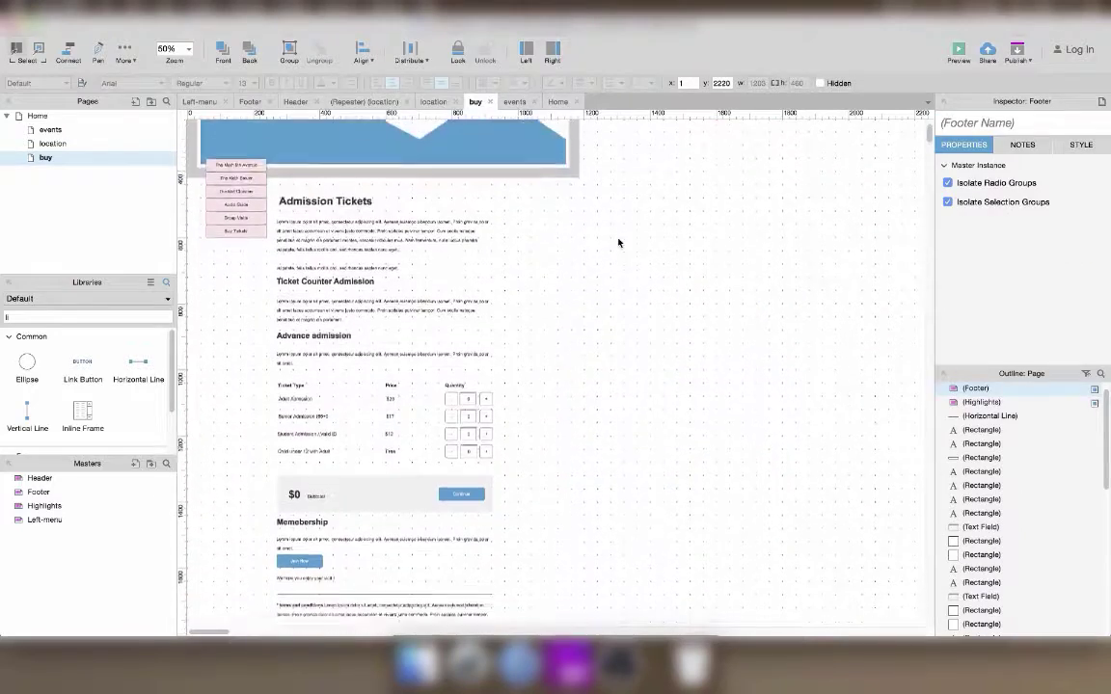
{"action": "scroll", "coordinate": [619, 243], "scroll_direction": "down", "scroll_amount": 4}
{"action": "scroll", "coordinate": [619, 243], "scroll_direction": "down", "scroll_amount": 4}
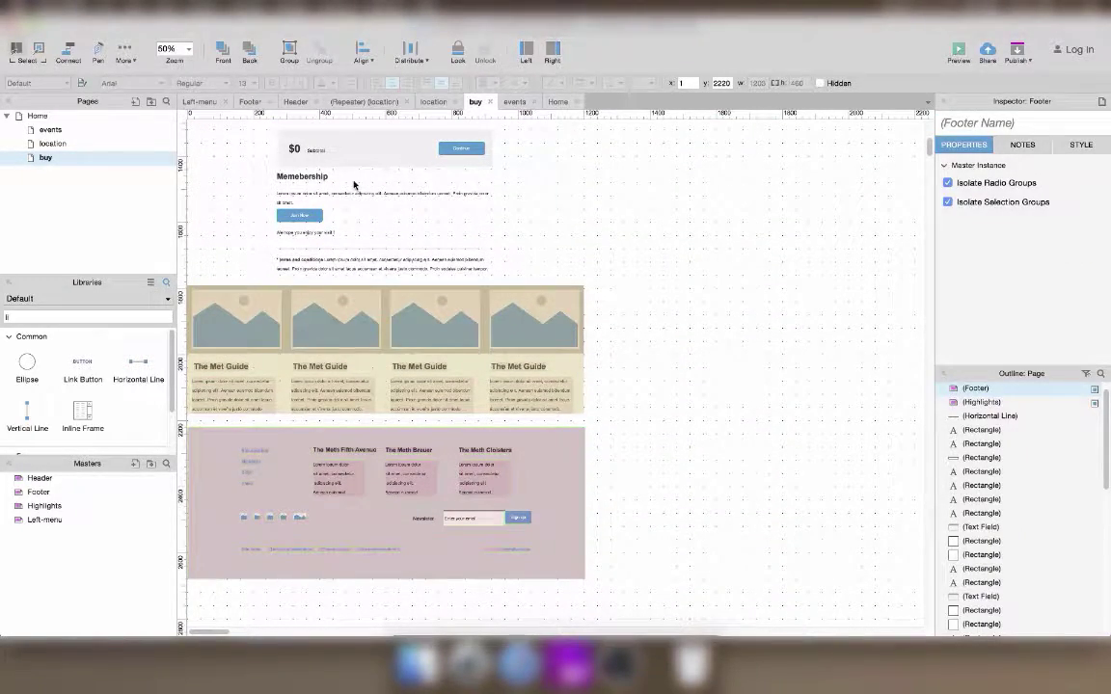
{"action": "left_click", "coordinate": [36, 117]}
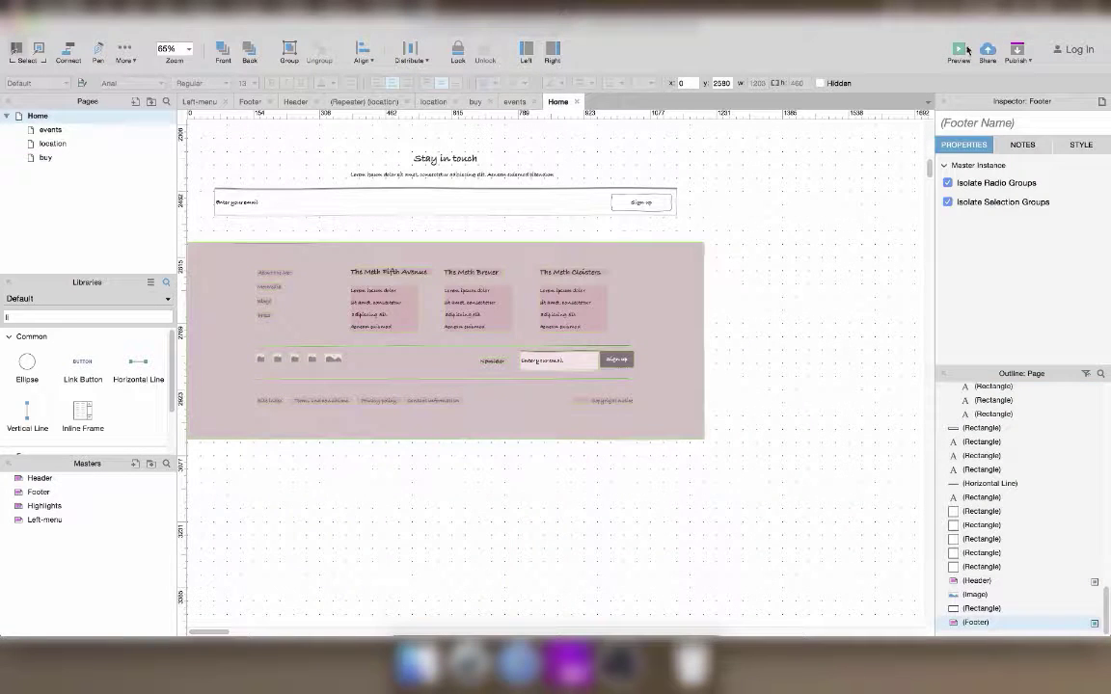
Preview the prototype in the browser and follow the Events link to the events page.
{"action": "left_click", "coordinate": [957, 54]}
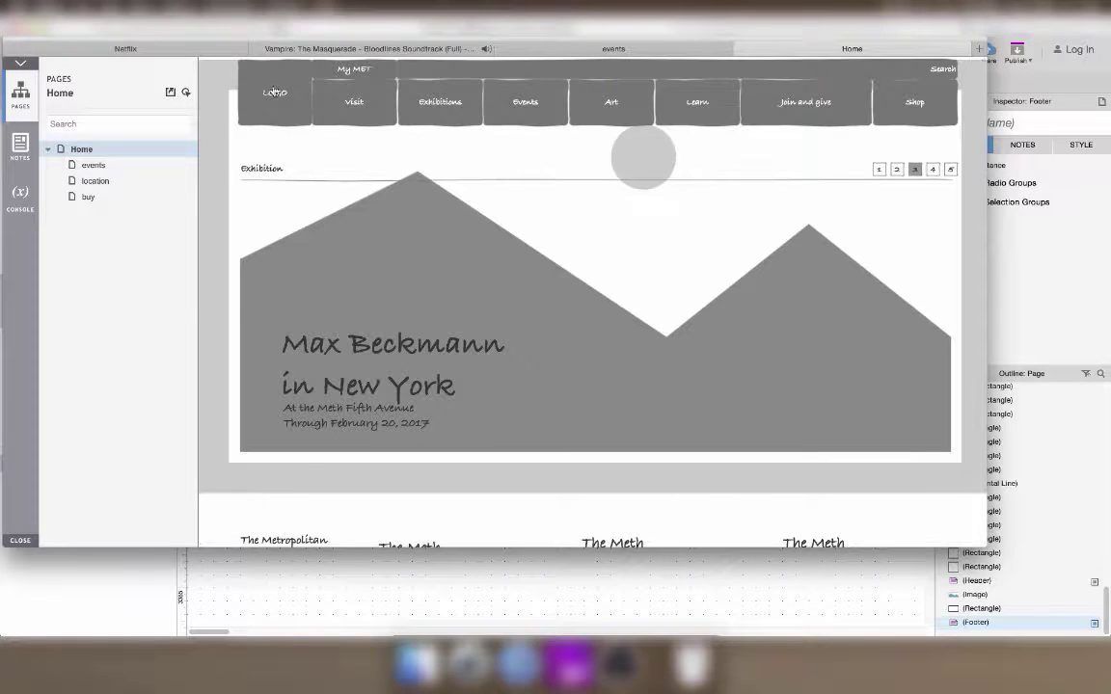
{"action": "left_click", "coordinate": [514, 104]}
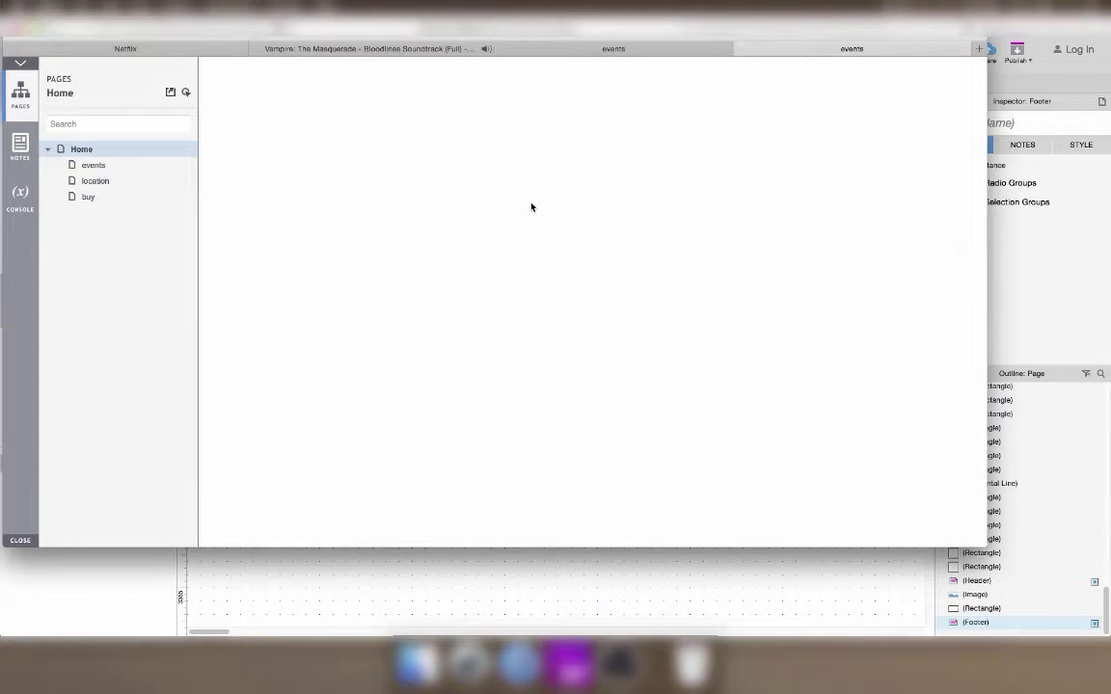
{"action": "scroll", "coordinate": [531, 205], "scroll_direction": "down", "scroll_amount": 4}
{"action": "scroll", "coordinate": [531, 206], "scroll_direction": "down", "scroll_amount": 5}
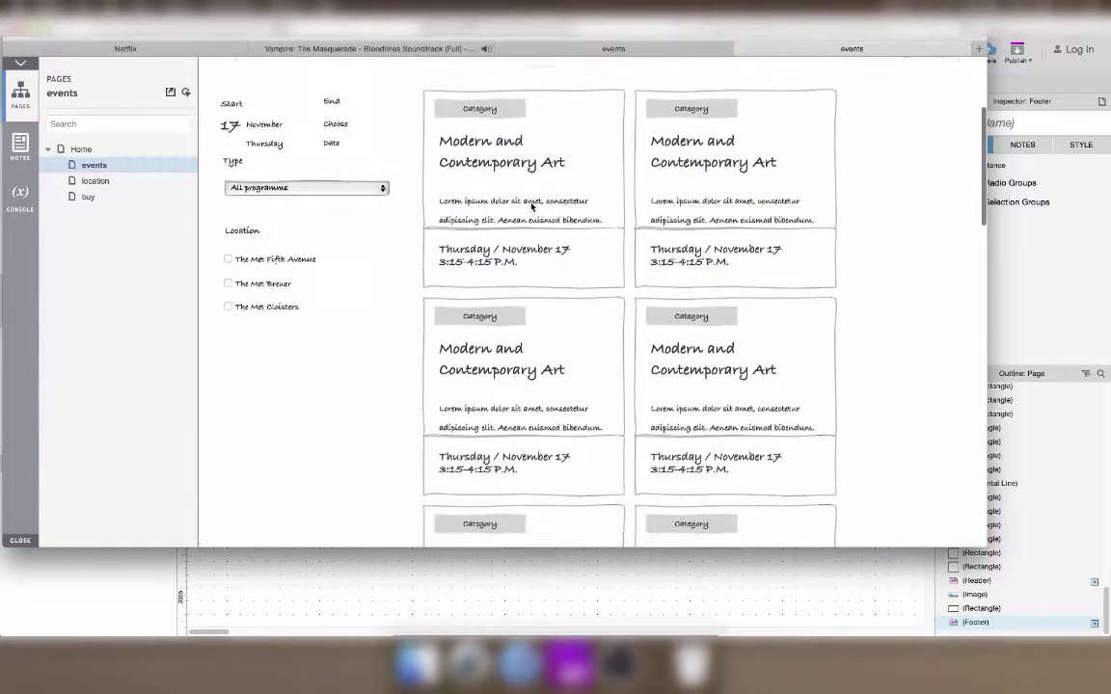
{"action": "scroll", "coordinate": [531, 205], "scroll_direction": "up", "scroll_amount": 8}
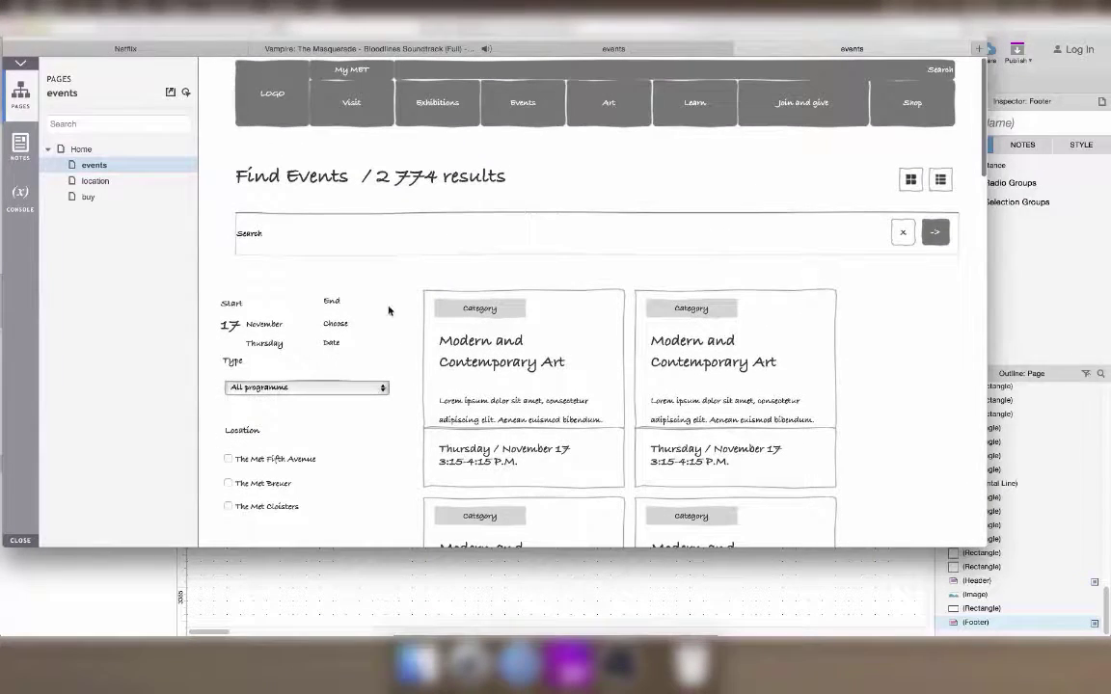
Follow the logo link back to Home and scroll down the page.
{"action": "left_click", "coordinate": [292, 106]}
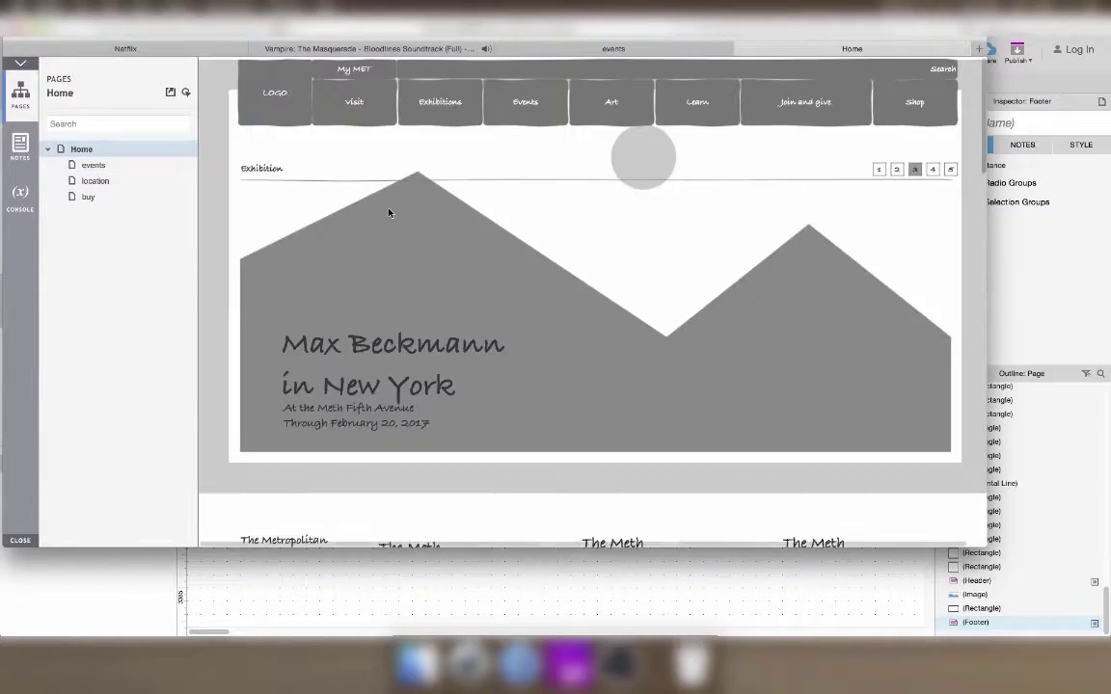
{"action": "scroll", "coordinate": [386, 213], "scroll_direction": "down", "scroll_amount": 3}
{"action": "scroll", "coordinate": [390, 212], "scroll_direction": "down", "scroll_amount": 2}
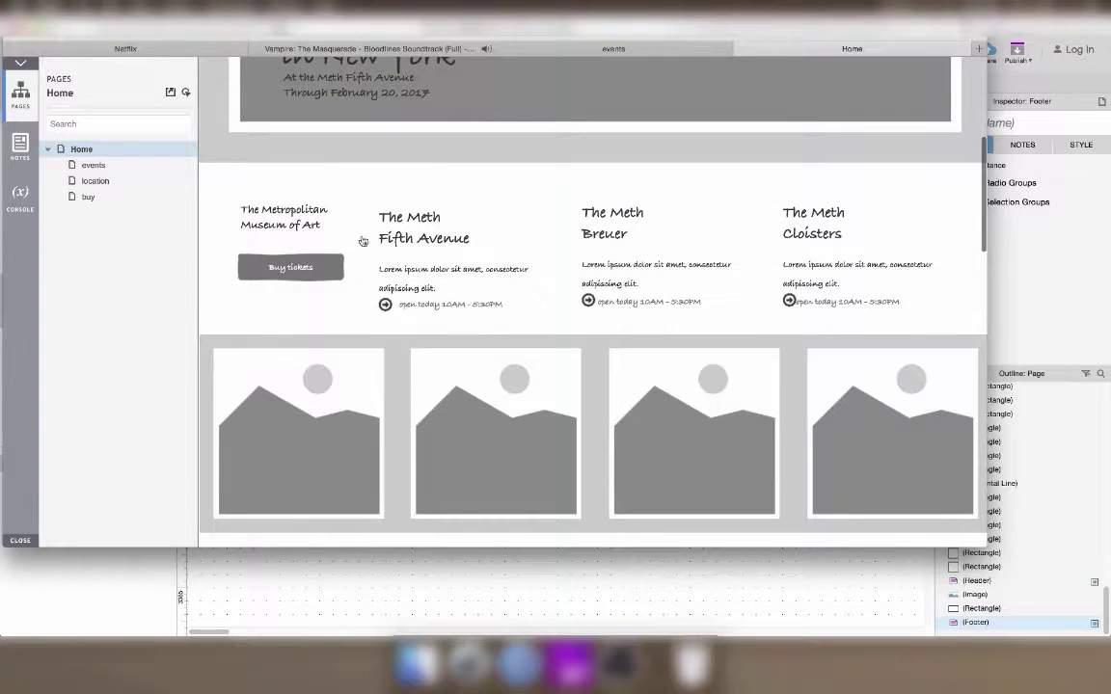
{"action": "scroll", "coordinate": [329, 261], "scroll_direction": "down", "scroll_amount": 1}
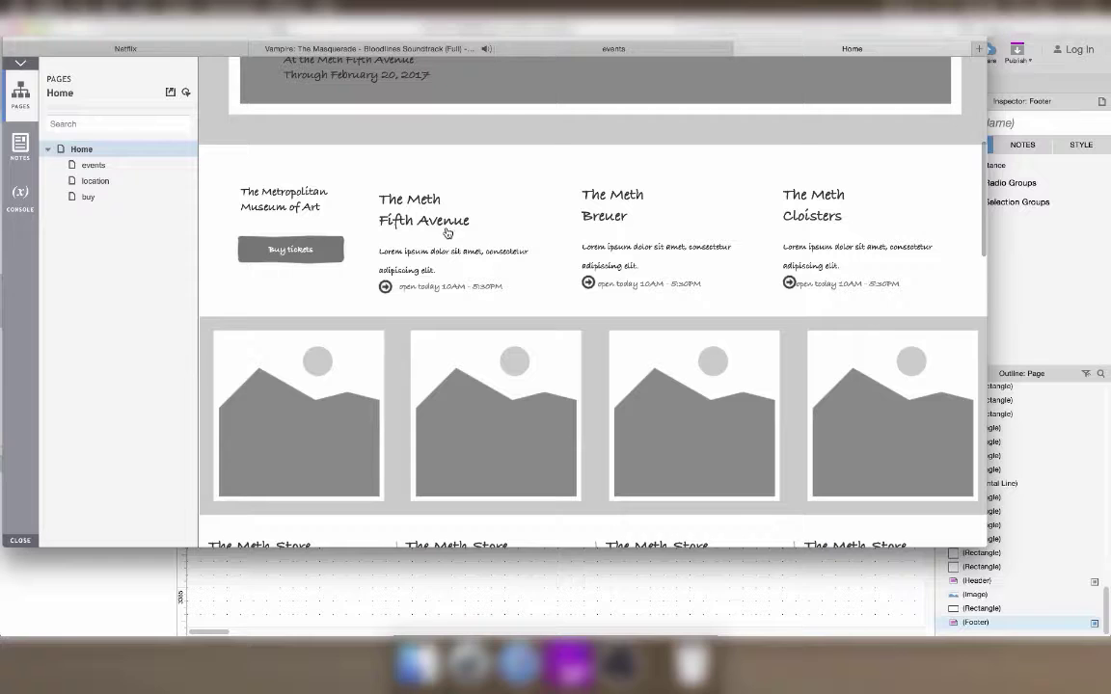
Follow the Fifth Avenue heading to the location page, then Buy Tickets to the buy page.
{"action": "left_click", "coordinate": [446, 227]}
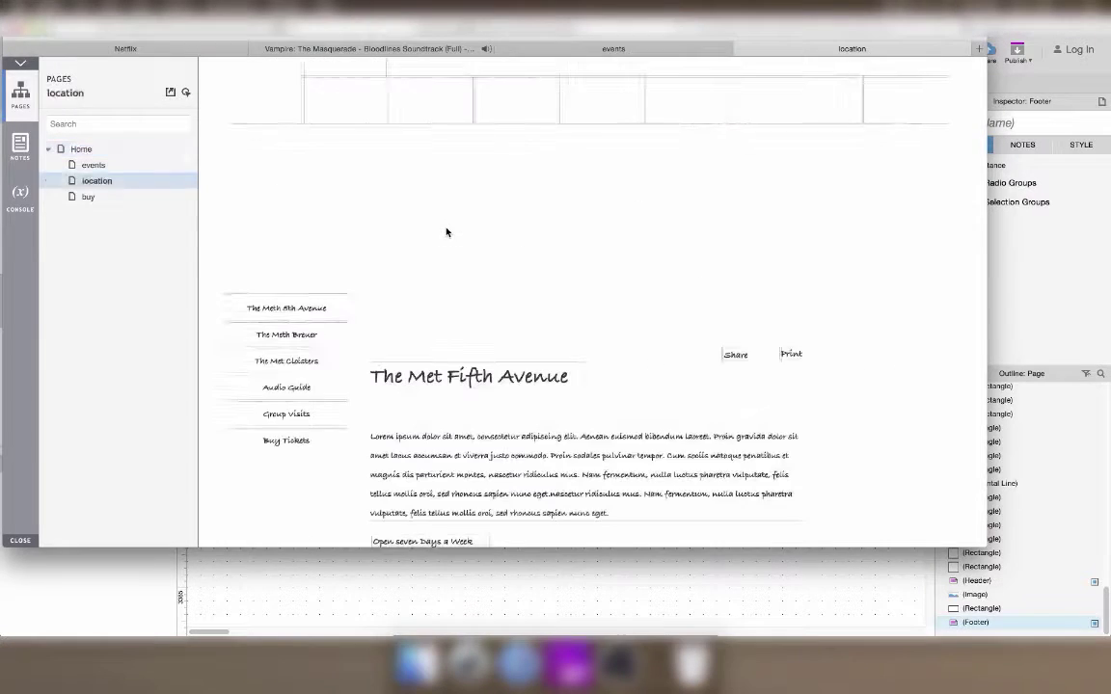
{"action": "scroll", "coordinate": [447, 232], "scroll_direction": "down", "scroll_amount": 1}
{"action": "scroll", "coordinate": [447, 231], "scroll_direction": "down", "scroll_amount": 5}
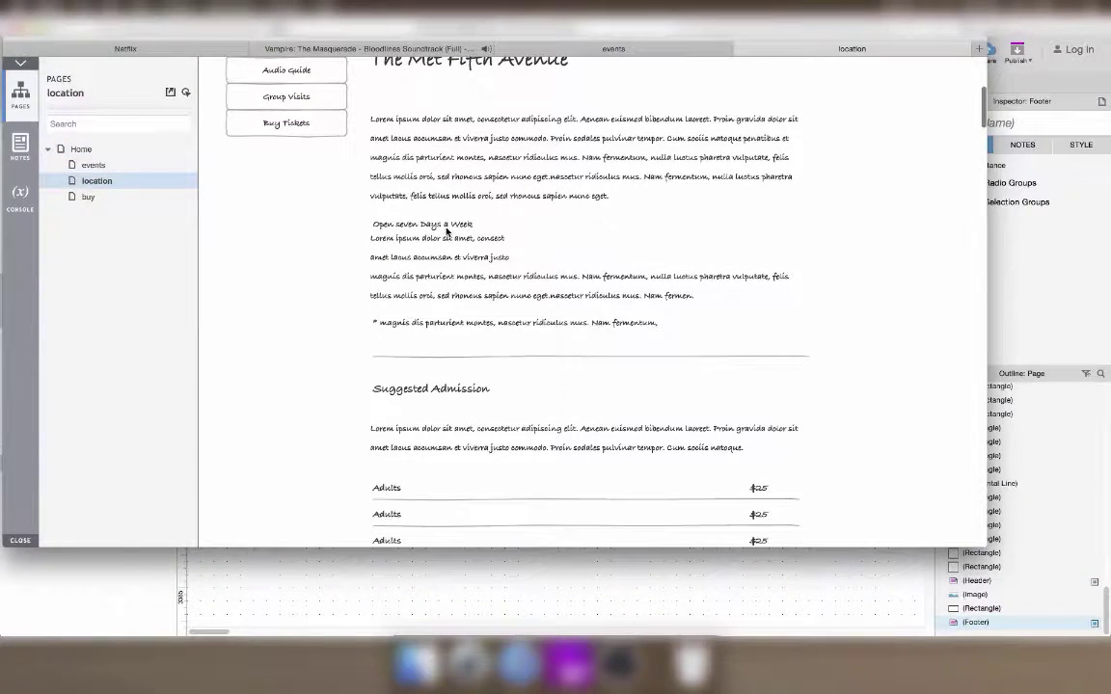
{"action": "left_click", "coordinate": [309, 136]}
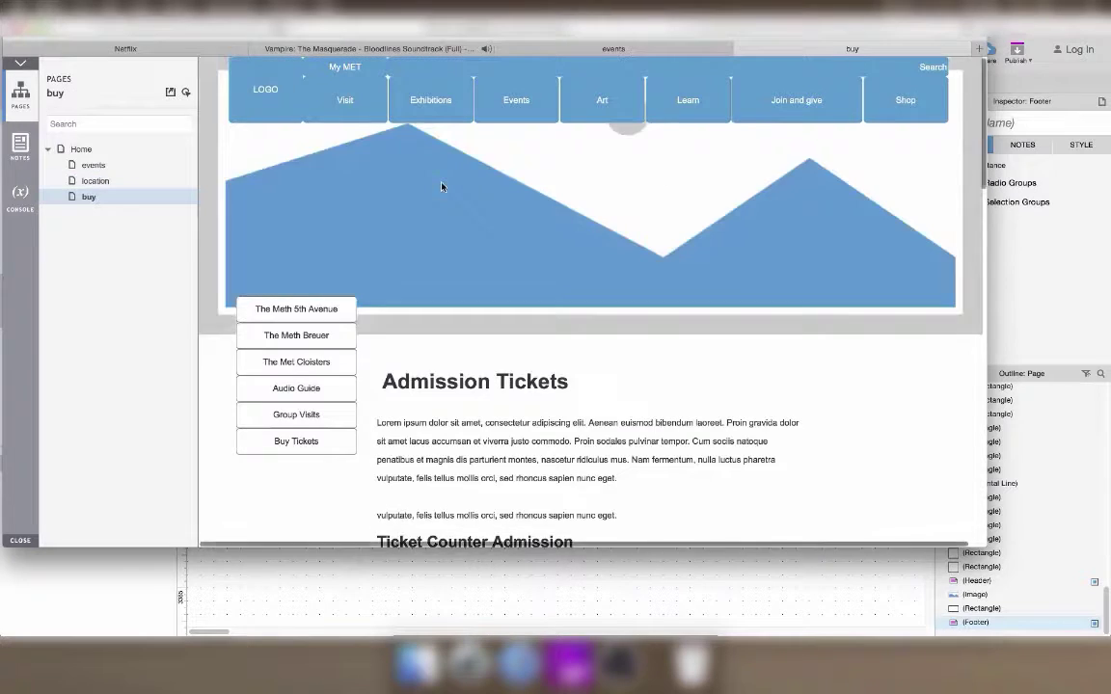
{"action": "scroll", "coordinate": [441, 186], "scroll_direction": "down", "scroll_amount": 4}
{"action": "scroll", "coordinate": [441, 186], "scroll_direction": "down", "scroll_amount": 1}
{"action": "scroll", "coordinate": [441, 186], "scroll_direction": "up", "scroll_amount": 2}
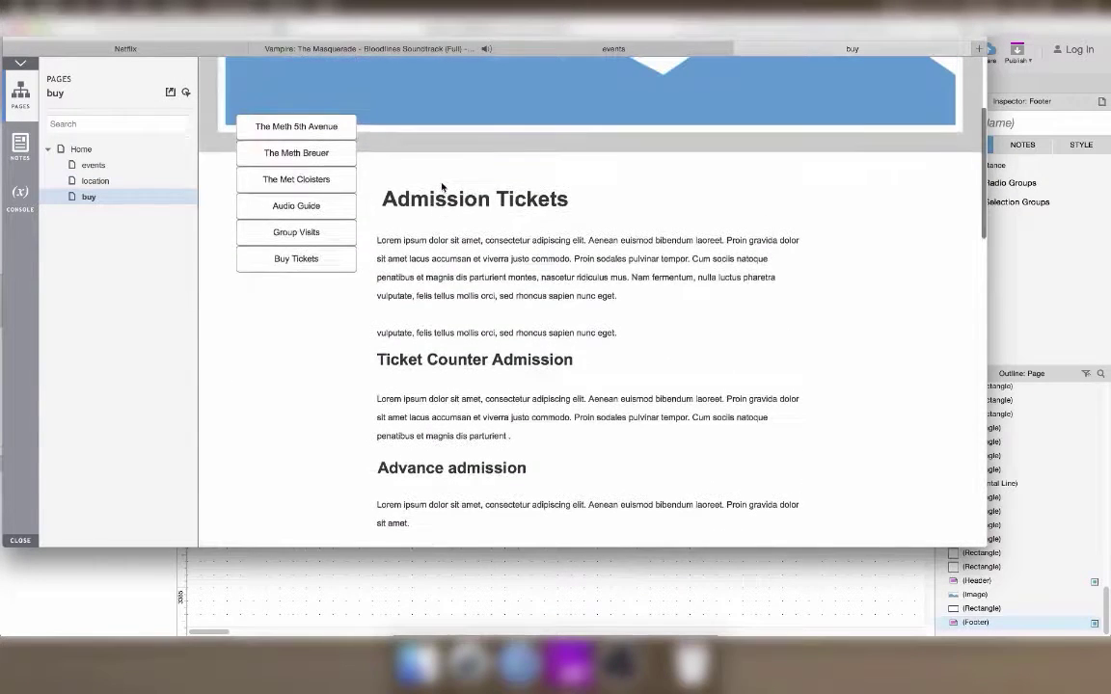
Test the 5th Avenue menu link, Buy Tickets again, and the footer Fifth Avenue link.
{"action": "left_click", "coordinate": [330, 127]}
{"action": "scroll", "coordinate": [488, 287], "scroll_direction": "down", "scroll_amount": 8}
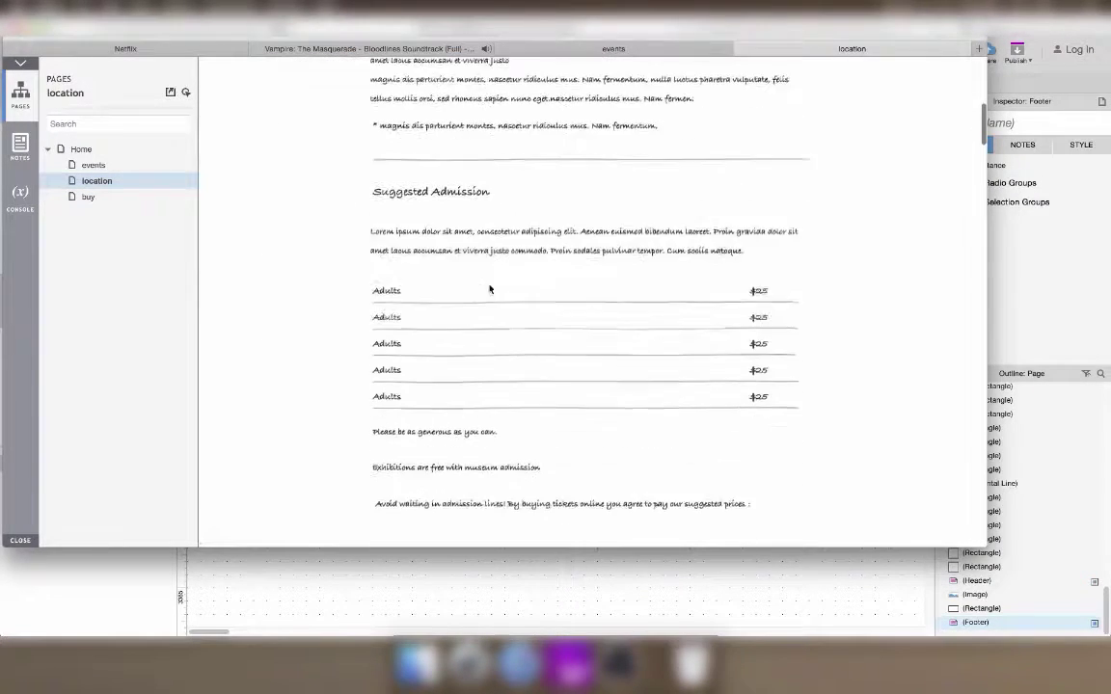
{"action": "scroll", "coordinate": [489, 288], "scroll_direction": "down", "scroll_amount": 10}
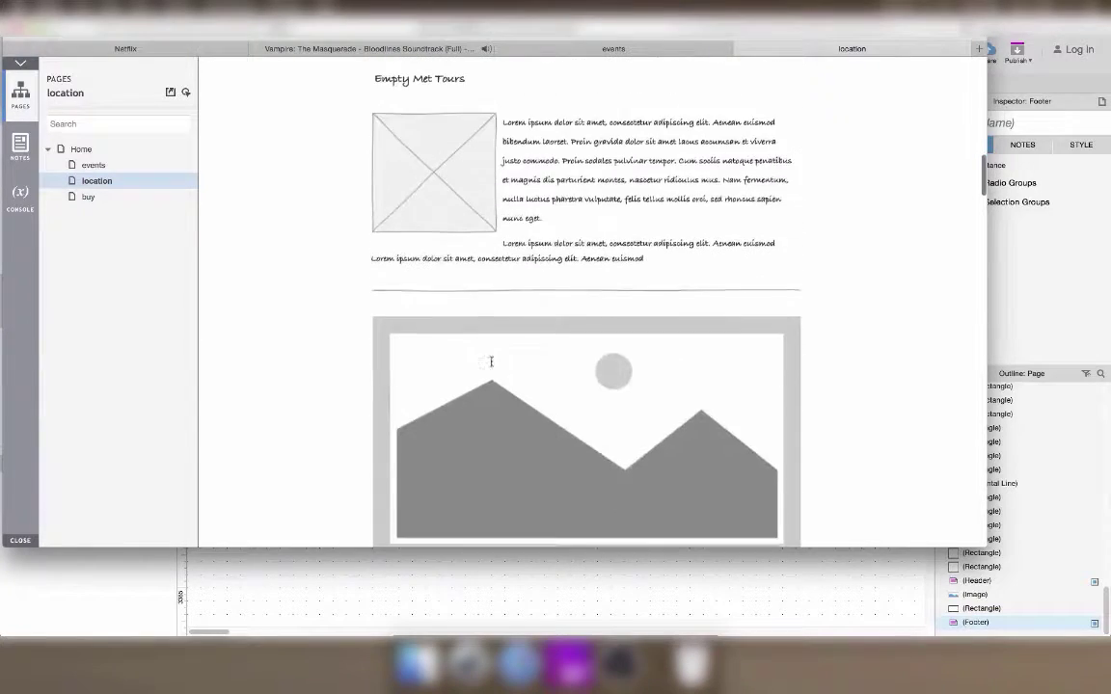
{"action": "scroll", "coordinate": [491, 362], "scroll_direction": "up", "scroll_amount": 3}
{"action": "left_click", "coordinate": [442, 112]}
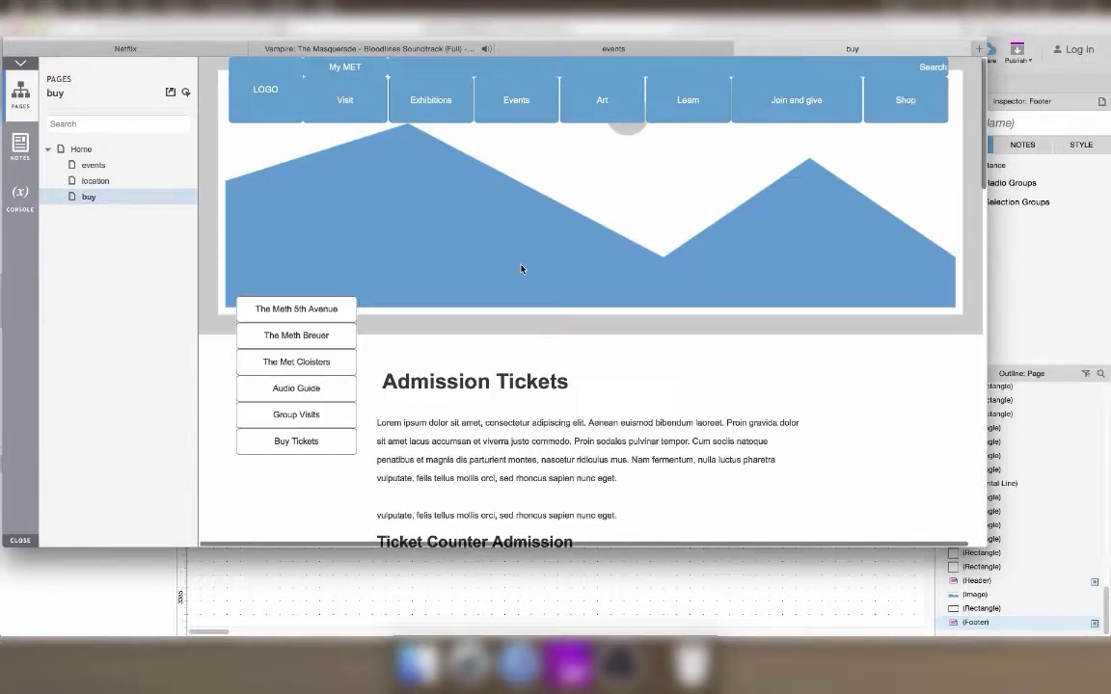
{"action": "scroll", "coordinate": [520, 270], "scroll_direction": "down", "scroll_amount": 12}
{"action": "scroll", "coordinate": [521, 269], "scroll_direction": "up", "scroll_amount": 7}
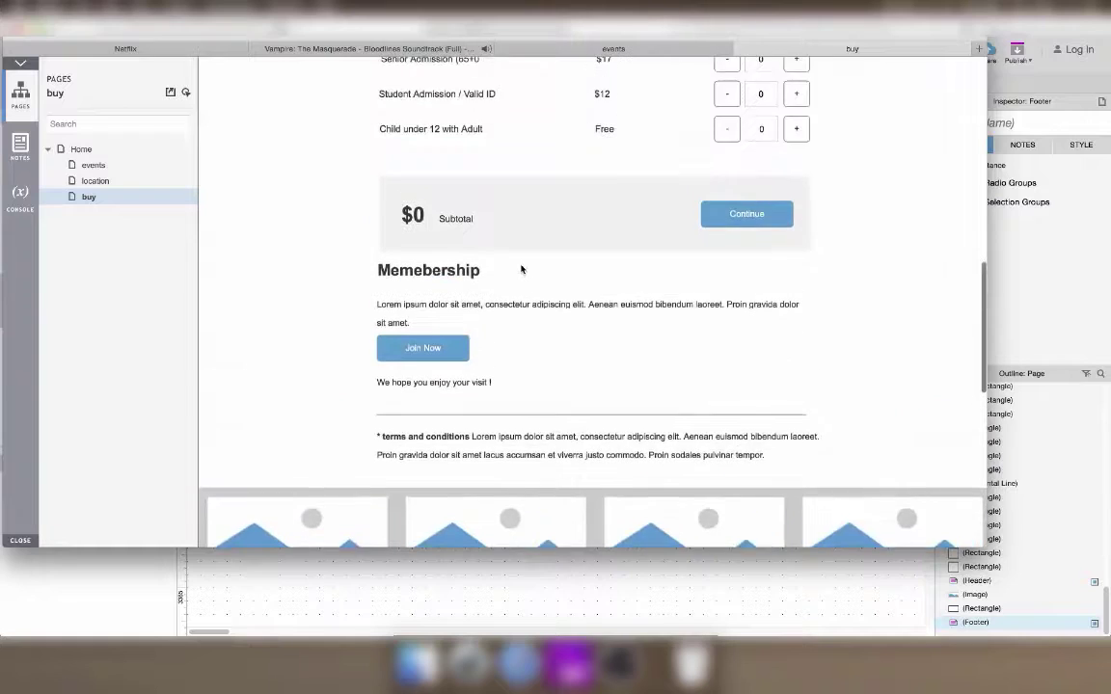
{"action": "scroll", "coordinate": [520, 269], "scroll_direction": "down", "scroll_amount": 8}
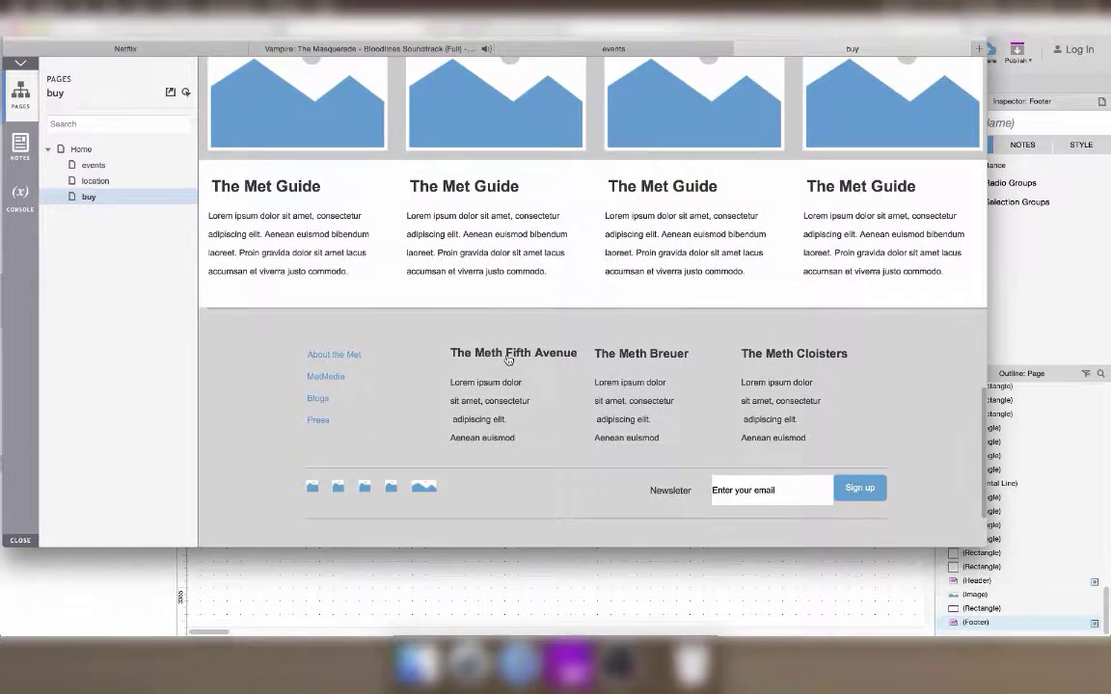
{"action": "left_click", "coordinate": [508, 359]}
{"action": "scroll", "coordinate": [507, 359], "scroll_direction": "down", "scroll_amount": 5}
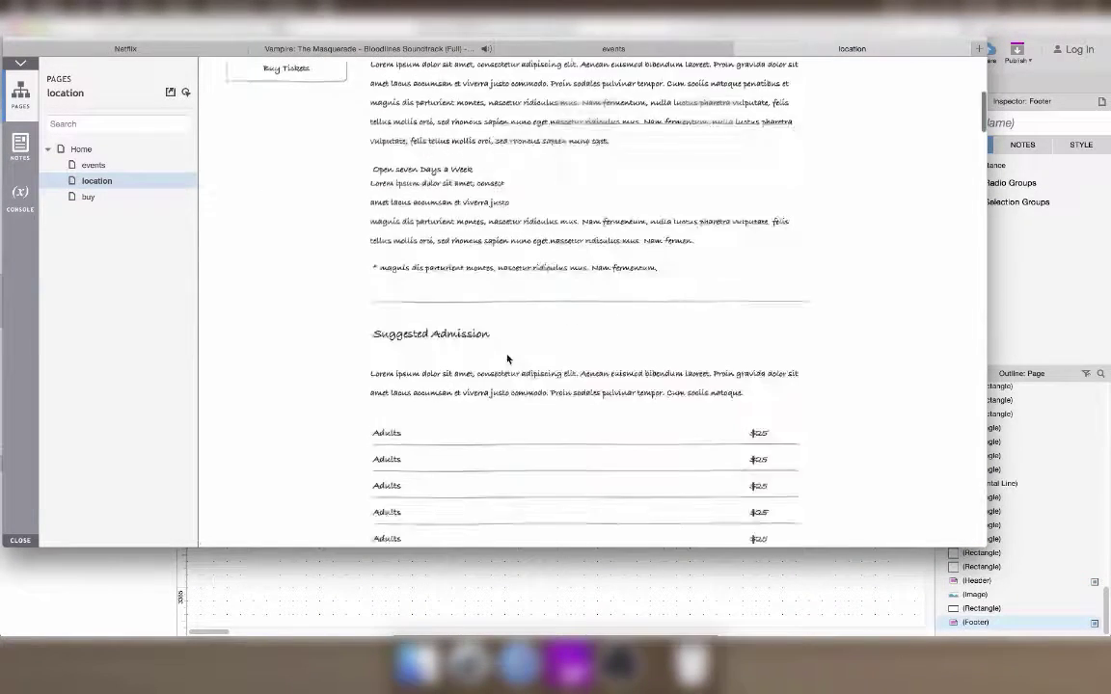
{"action": "scroll", "coordinate": [507, 359], "scroll_direction": "down", "scroll_amount": 5}
Close the preview and open the buy page for editing with nothing selected.
{"action": "key", "text": "Escape"}
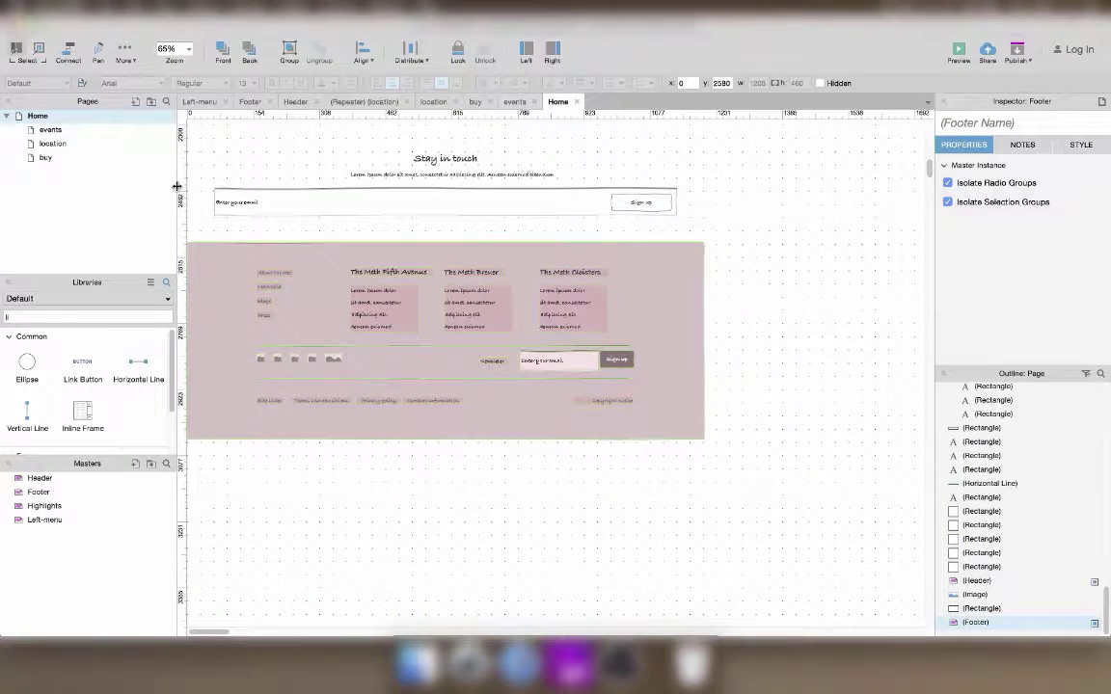
{"action": "double_click", "coordinate": [53, 156]}
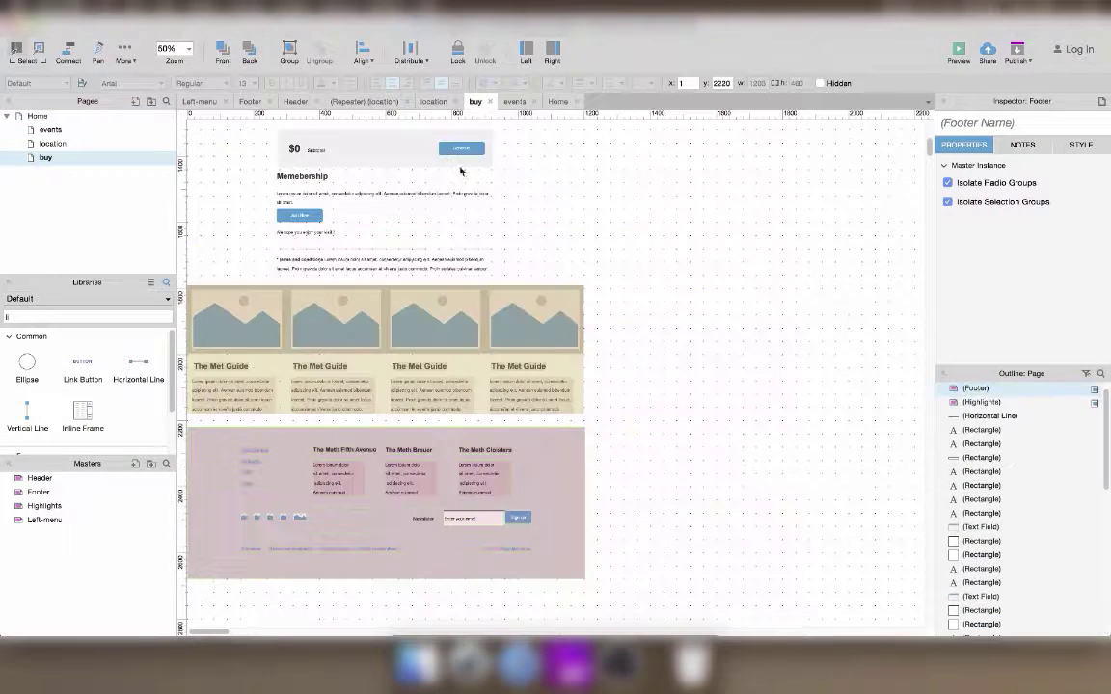
{"action": "left_click", "coordinate": [906, 197]}
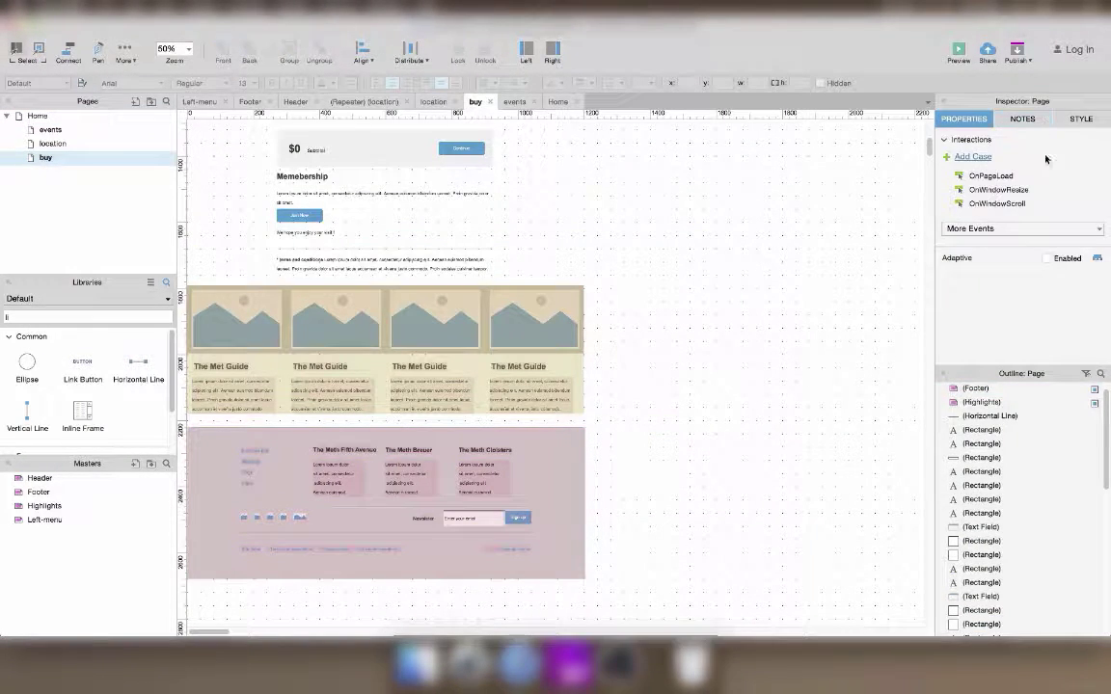
Give the buy page a sketch effect of 36, grayscale, and the Bradley Hand font.
{"action": "left_click", "coordinate": [1082, 117]}
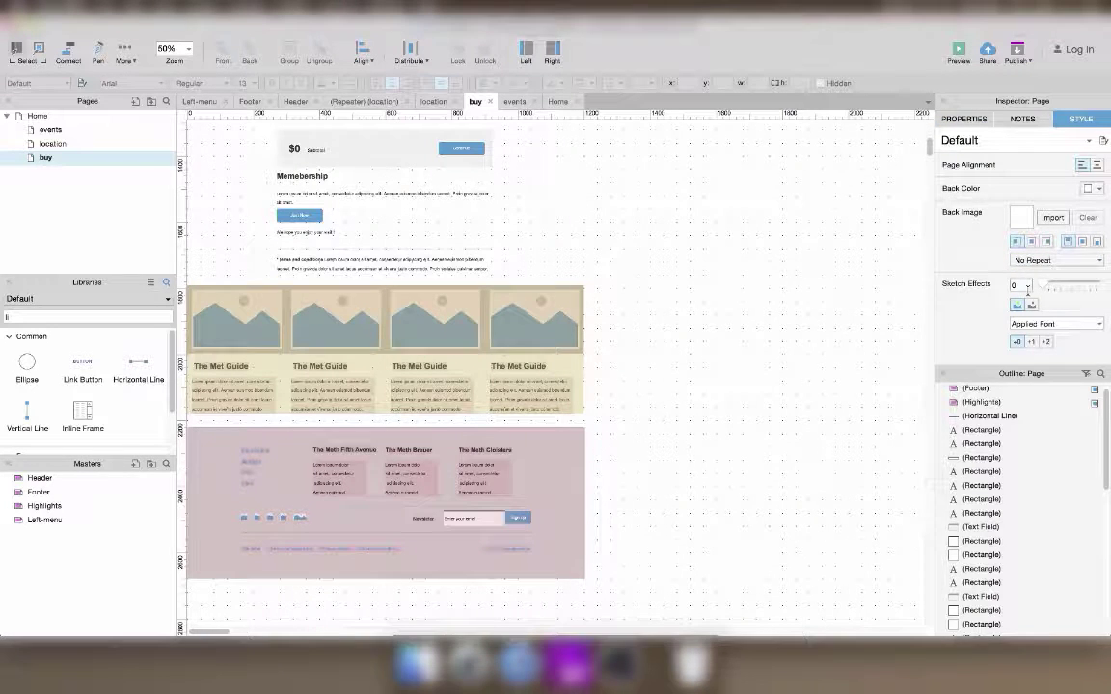
{"action": "left_click", "coordinate": [1068, 287]}
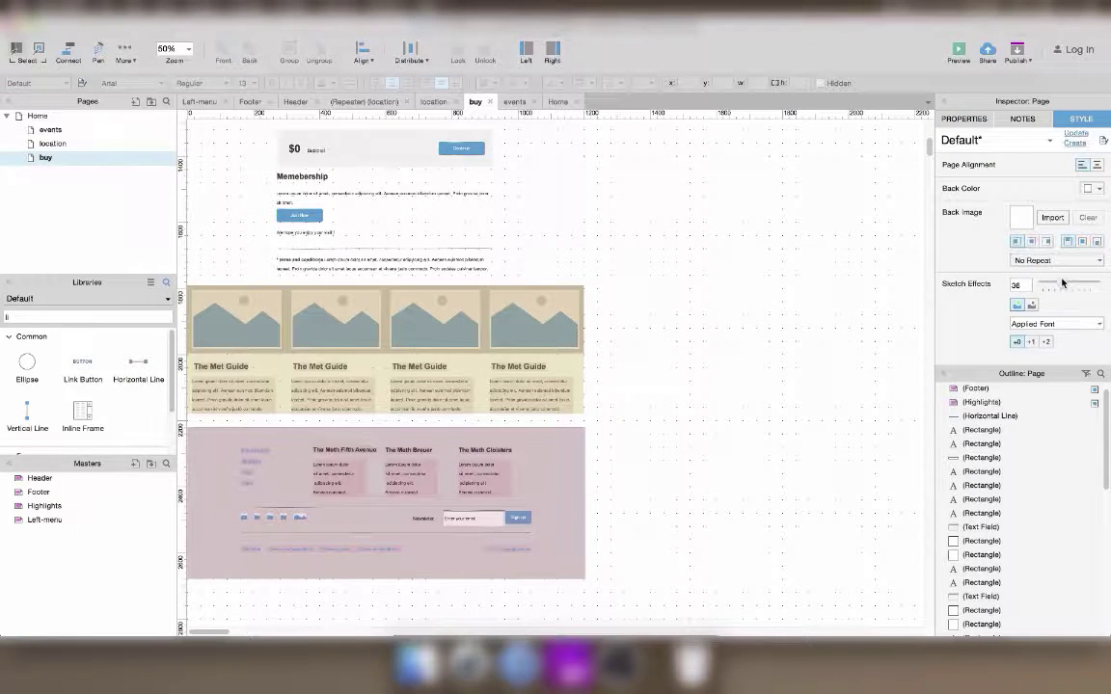
{"action": "left_click", "coordinate": [1101, 325]}
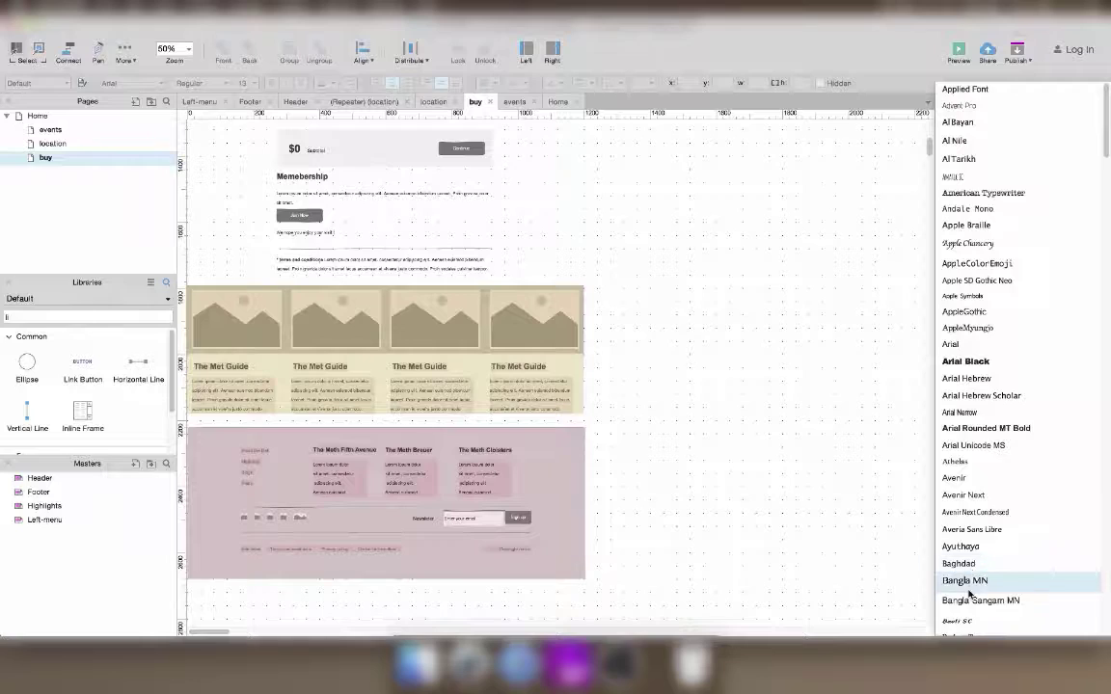
{"action": "scroll", "coordinate": [972, 595], "scroll_direction": "down", "scroll_amount": 5}
{"action": "key", "text": "Escape"}
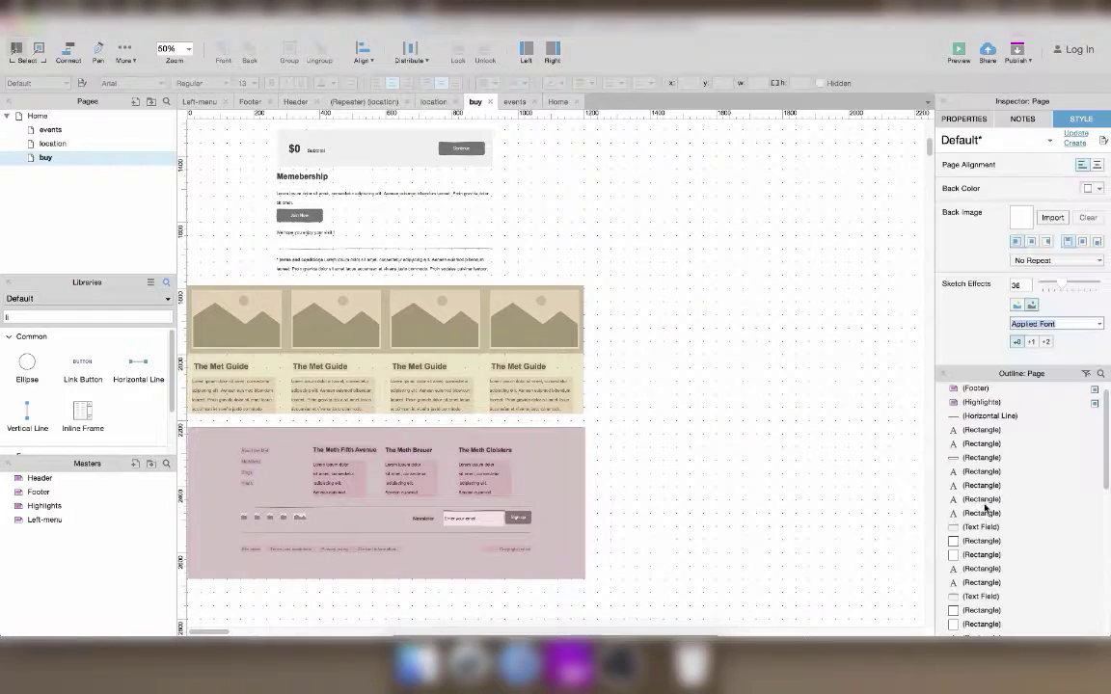